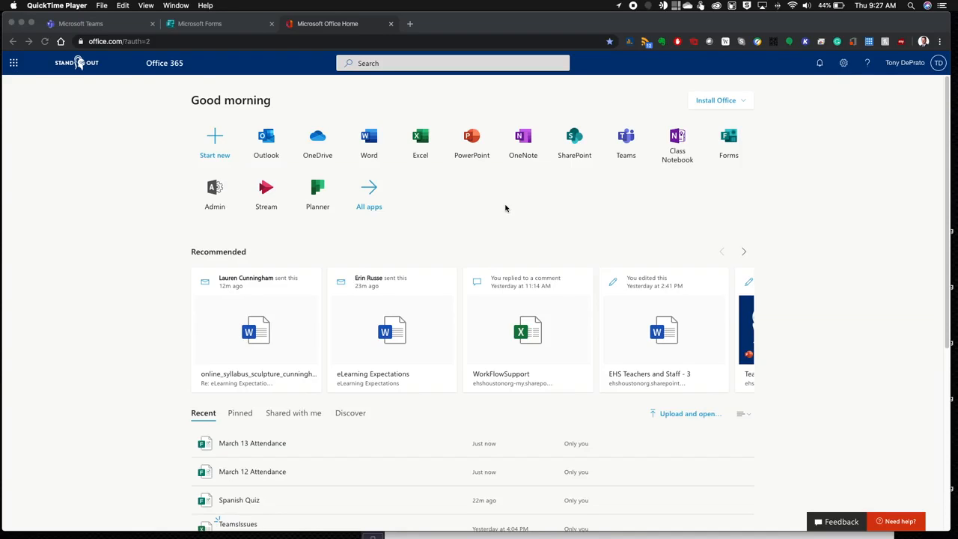
Step: Switch to Microsoft Forms and create a new quiz titled "Class Attendance March 20"
{"action": "left_click", "coordinate": [472, 205]}
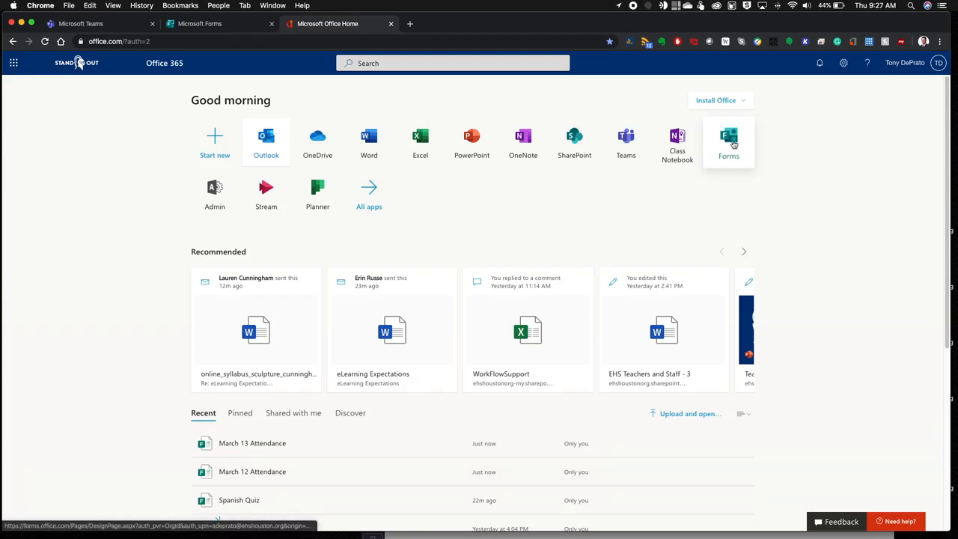
{"action": "left_click", "coordinate": [214, 27]}
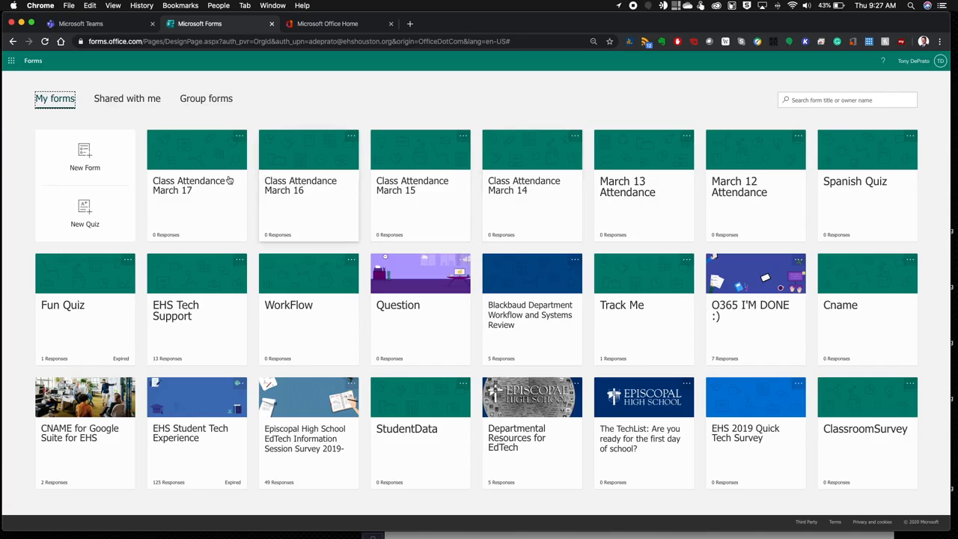
{"action": "left_click", "coordinate": [362, 96]}
{"action": "left_click", "coordinate": [81, 217]}
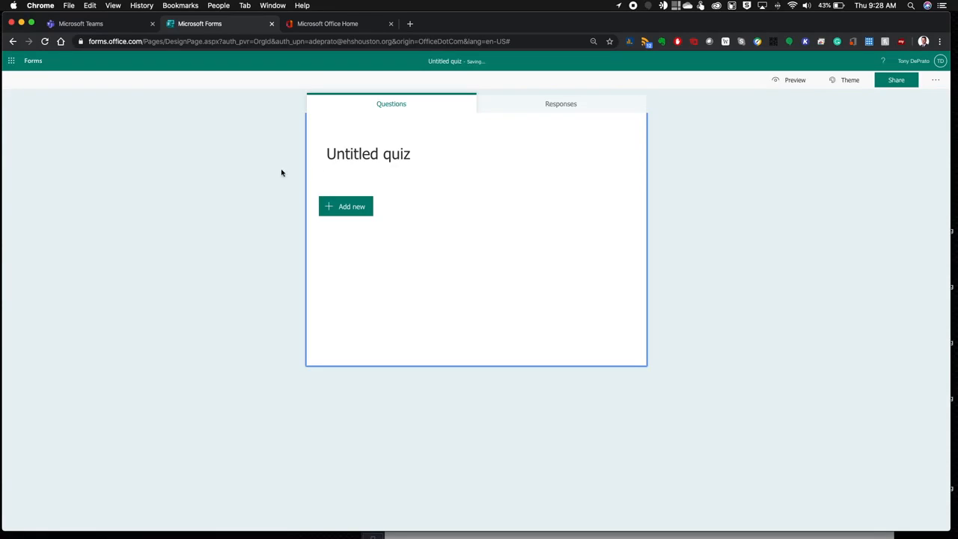
{"action": "left_click", "coordinate": [369, 154]}
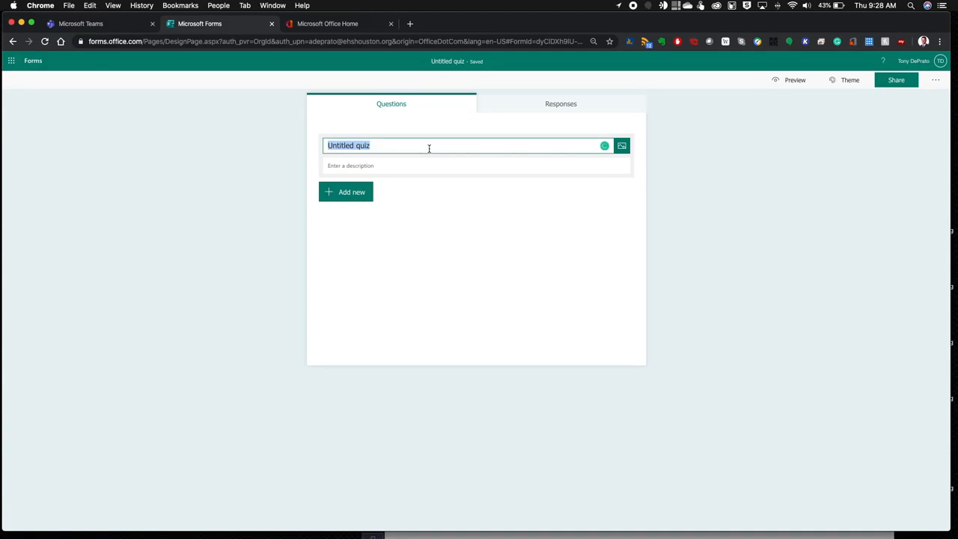
{"action": "type", "text": "Class Att"}
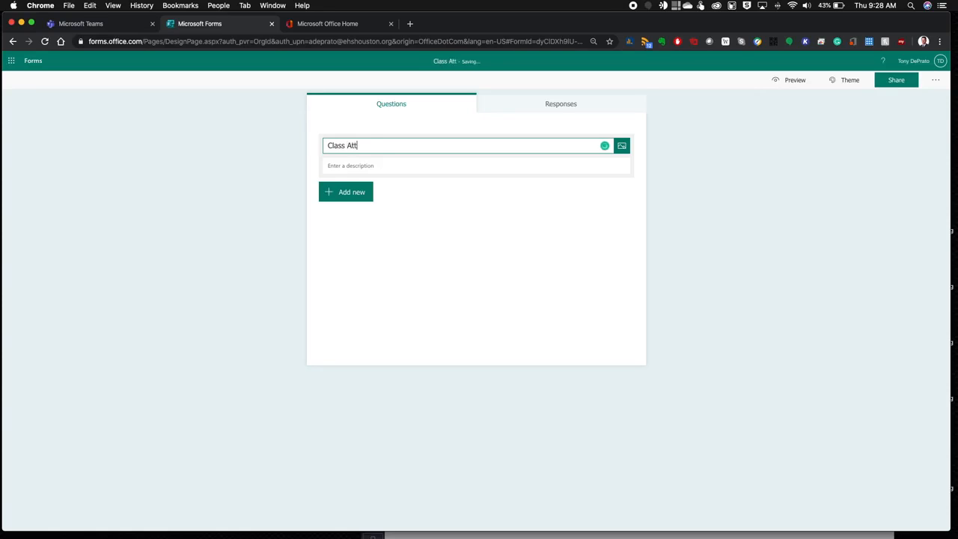
{"action": "type", "text": "endance Ma"}
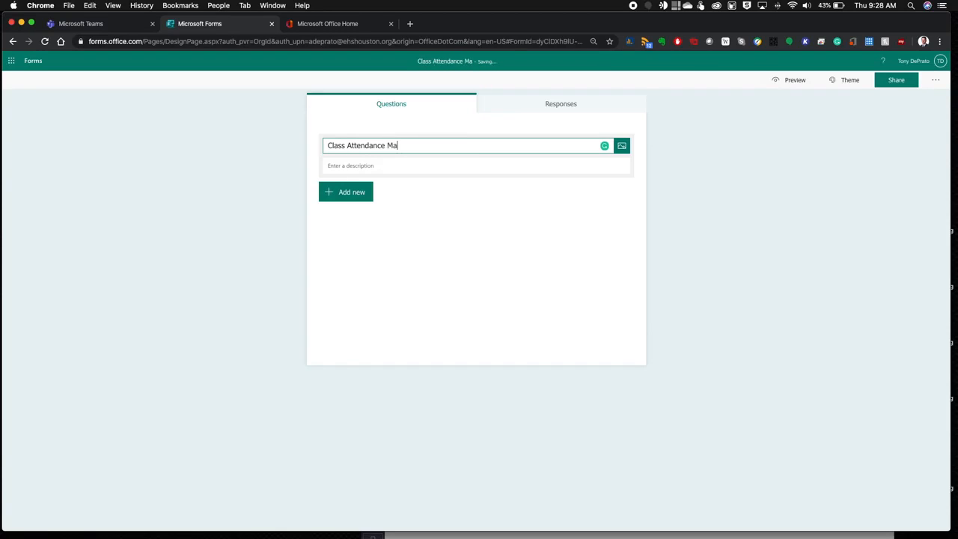
{"action": "type", "text": "rch 20"}
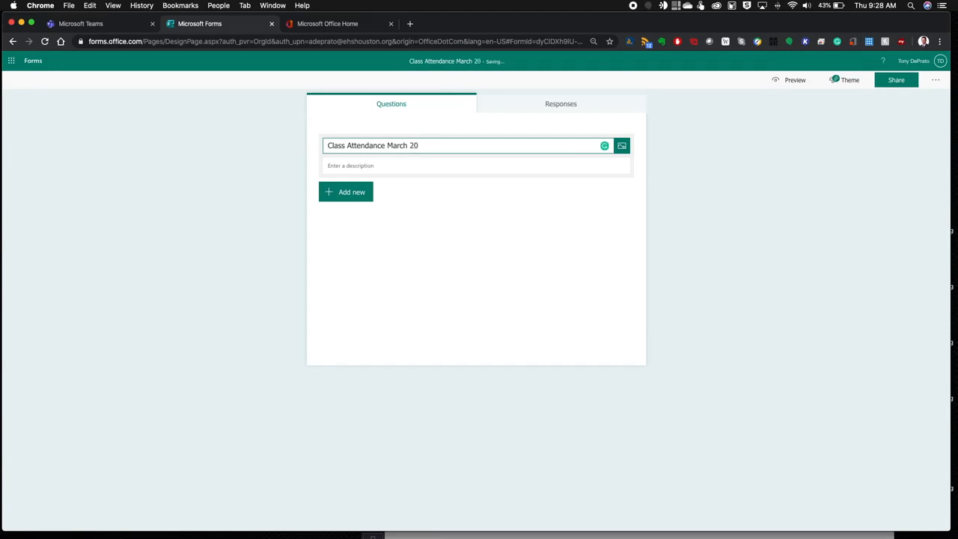
Step: Add a required choice question "Are you here?" with "Yes" as its only answer option
{"action": "left_click", "coordinate": [347, 198]}
{"action": "left_click", "coordinate": [372, 192]}
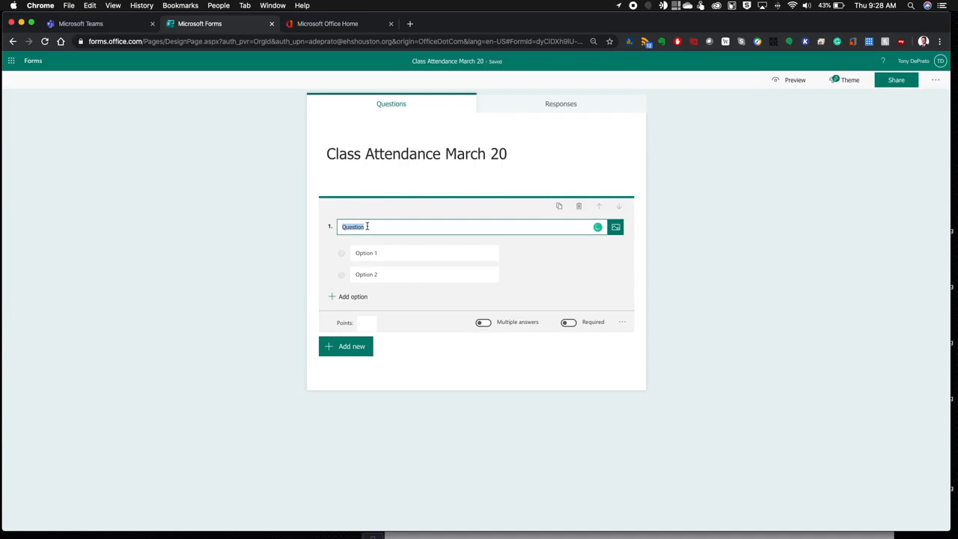
{"action": "type", "text": "Are you here"}
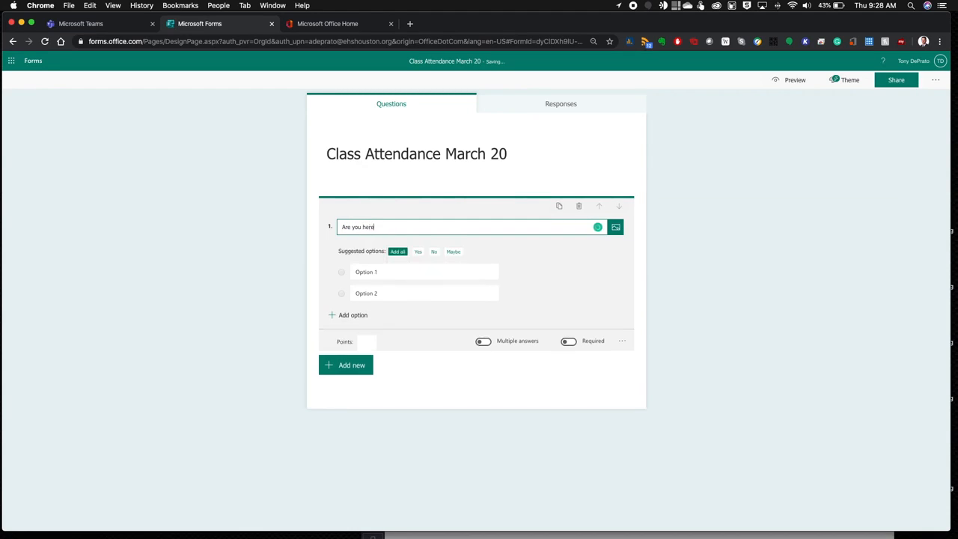
{"action": "type", "text": "?"}
{"action": "left_click", "coordinate": [418, 252]}
{"action": "left_click", "coordinate": [505, 294]}
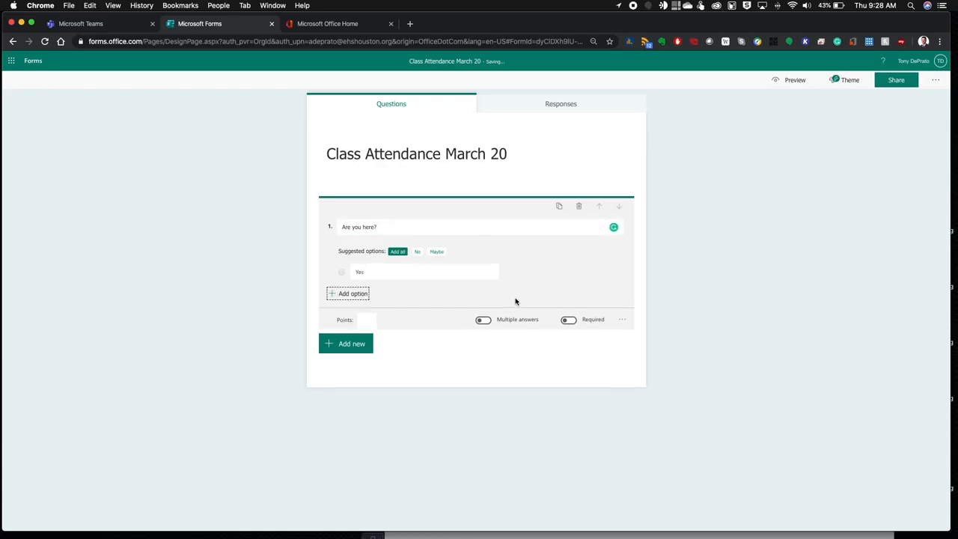
{"action": "left_click", "coordinate": [569, 321]}
{"action": "left_click", "coordinate": [173, 318]}
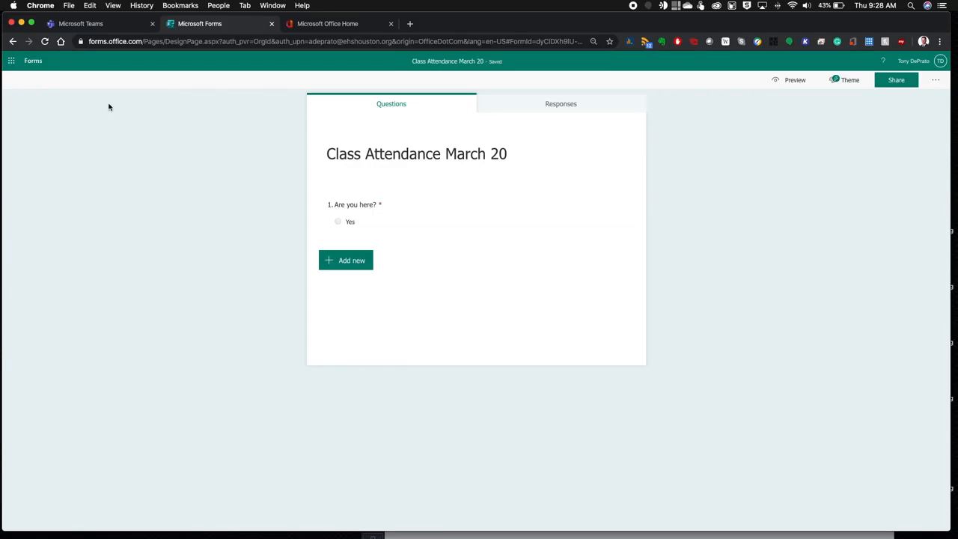
Step: Return to the list of forms and make a copy of the Class Attendance March 20 quiz
{"action": "left_click", "coordinate": [33, 62]}
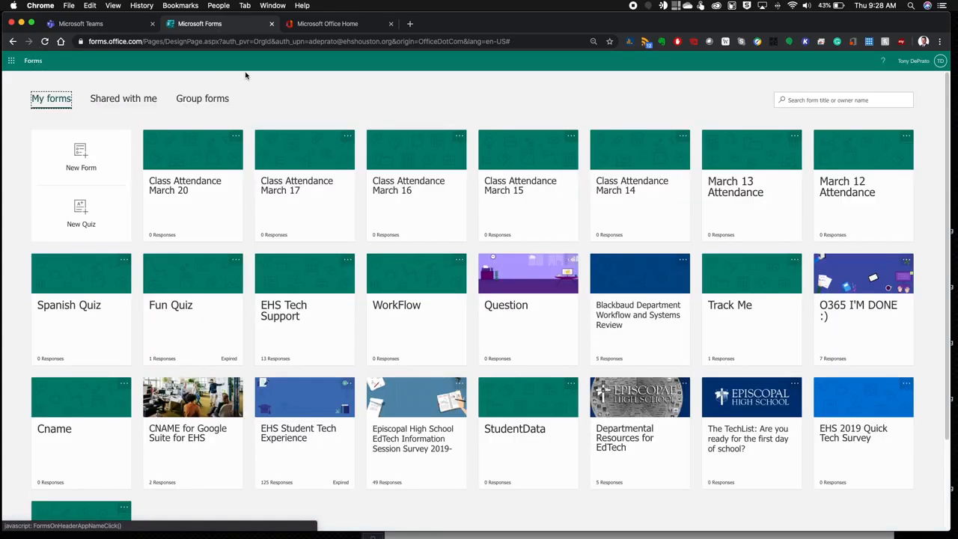
{"action": "left_click", "coordinate": [234, 136]}
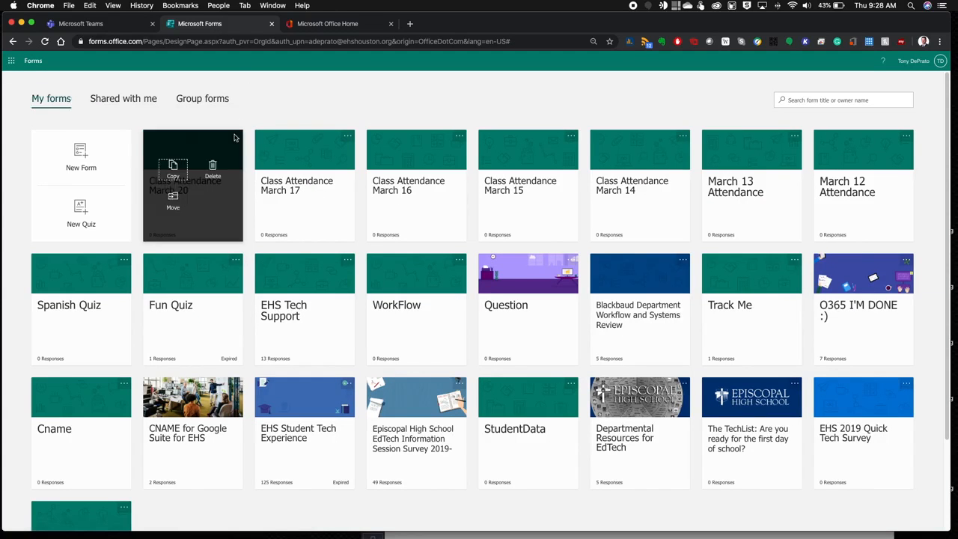
{"action": "left_click", "coordinate": [172, 167]}
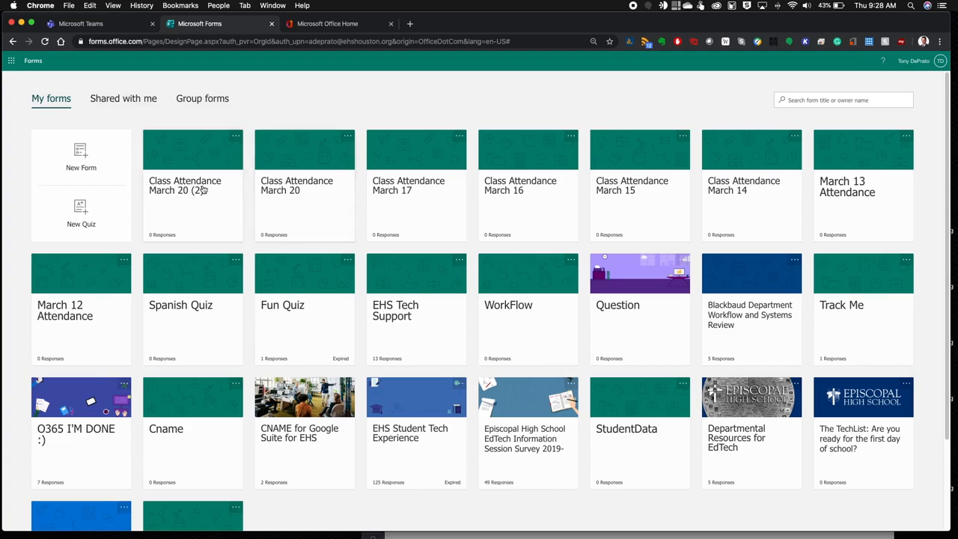
Step: Rename the copied quiz as "Class Attendance March 21" and go back to the list of forms
{"action": "left_click", "coordinate": [196, 189]}
{"action": "left_click", "coordinate": [494, 156]}
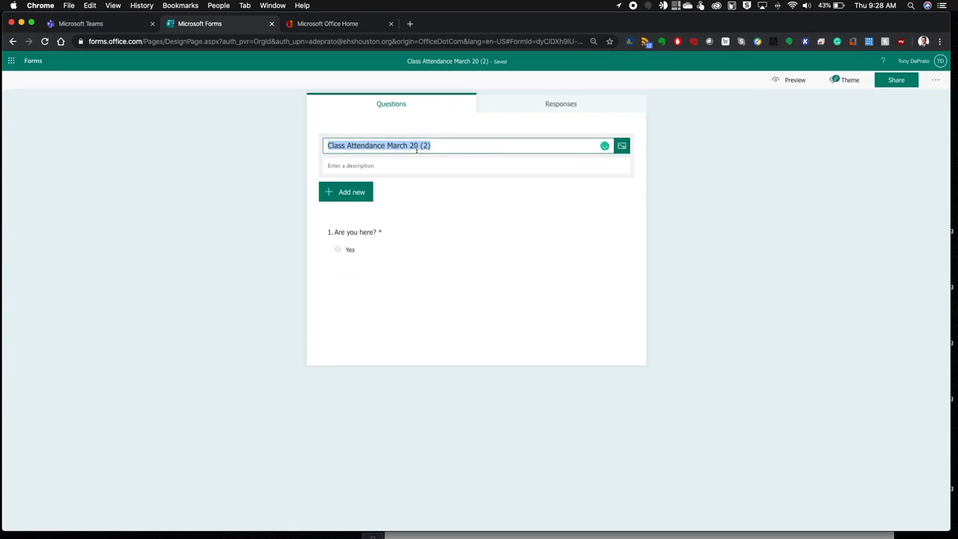
{"action": "left_click_drag", "start_coordinate": [411, 146], "coordinate": [459, 147]}
{"action": "type", "text": "21"}
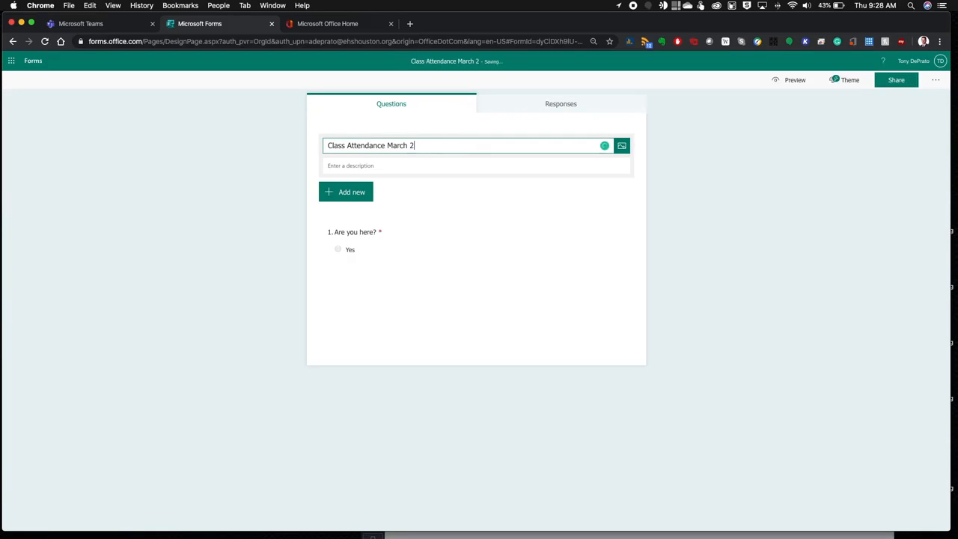
{"action": "left_click", "coordinate": [295, 176]}
{"action": "left_click", "coordinate": [41, 63]}
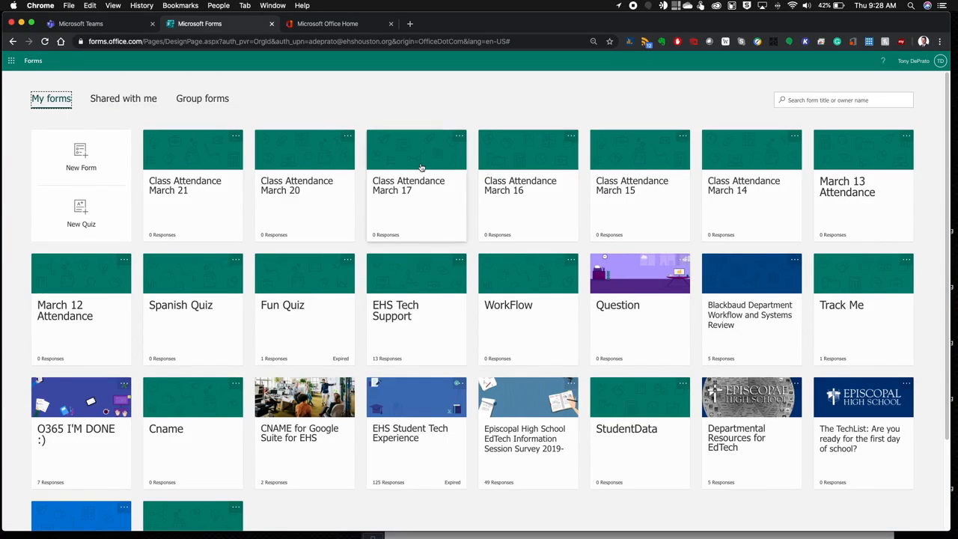
Step: Open the Class Attendance March 21 quiz and retitle it "Biology S1 Class Attendance March 21"
{"action": "left_click", "coordinate": [186, 187]}
{"action": "left_click", "coordinate": [330, 154]}
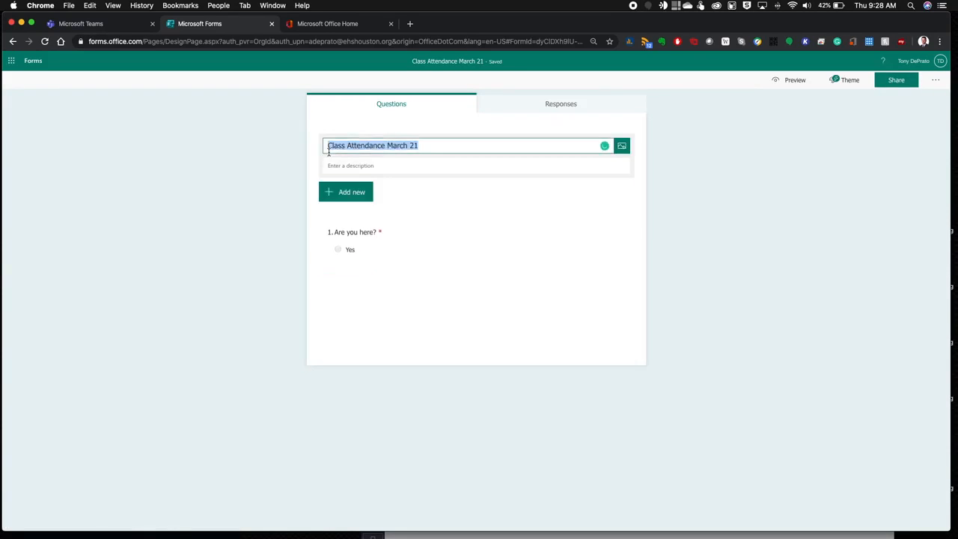
{"action": "type", "text": "Biology "}
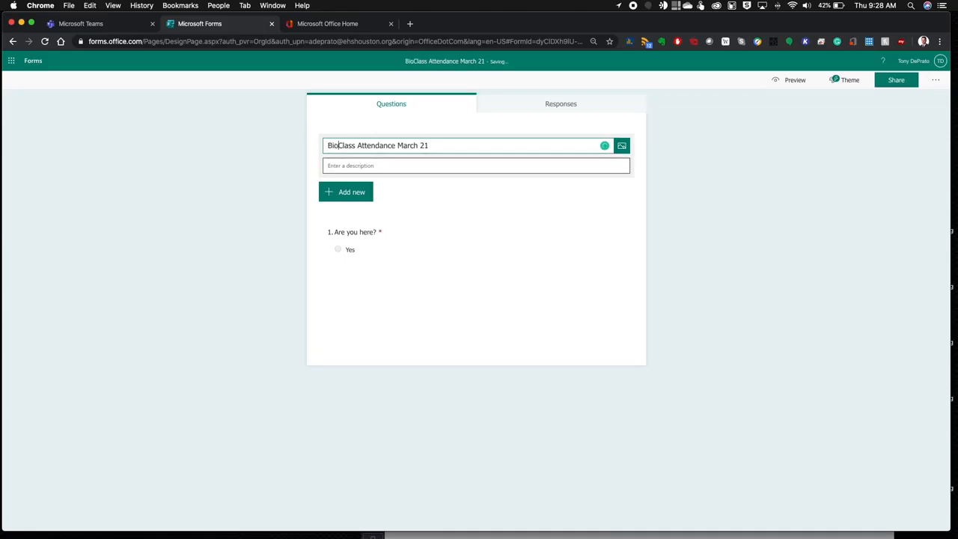
{"action": "type", "text": "S1"}
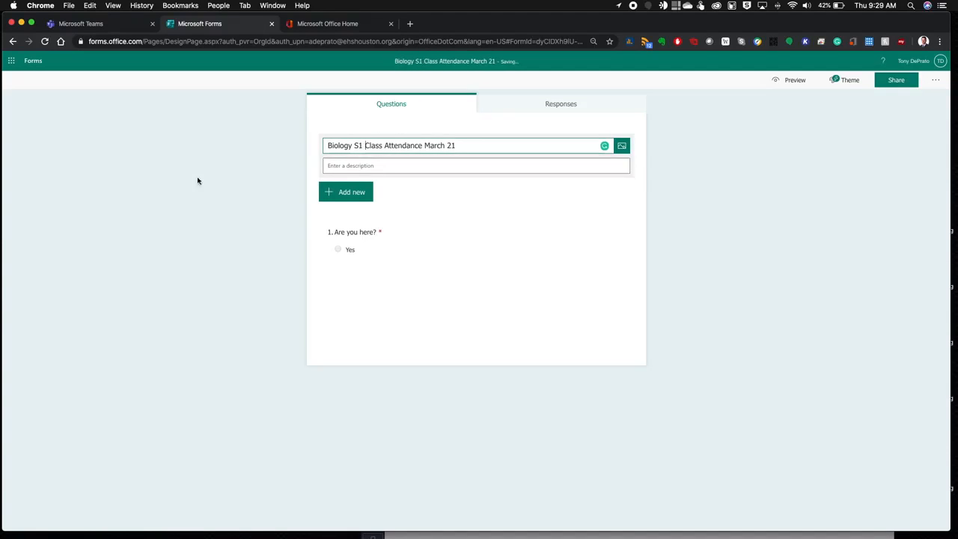
{"action": "left_click", "coordinate": [237, 173]}
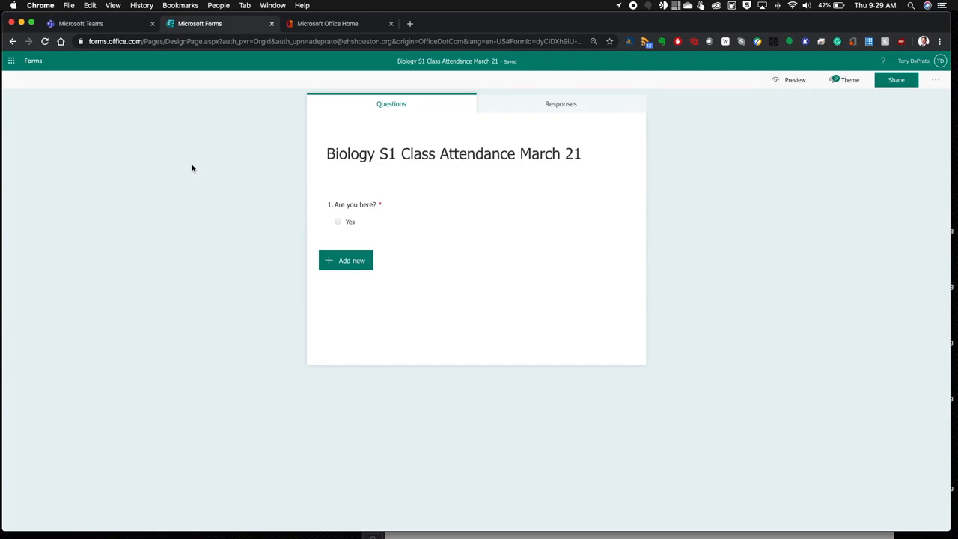
Step: Close Forms, switch to Microsoft Teams in the browser and open the assignments of the Innovation 001 team
{"action": "left_click", "coordinate": [272, 23]}
{"action": "left_click", "coordinate": [87, 23]}
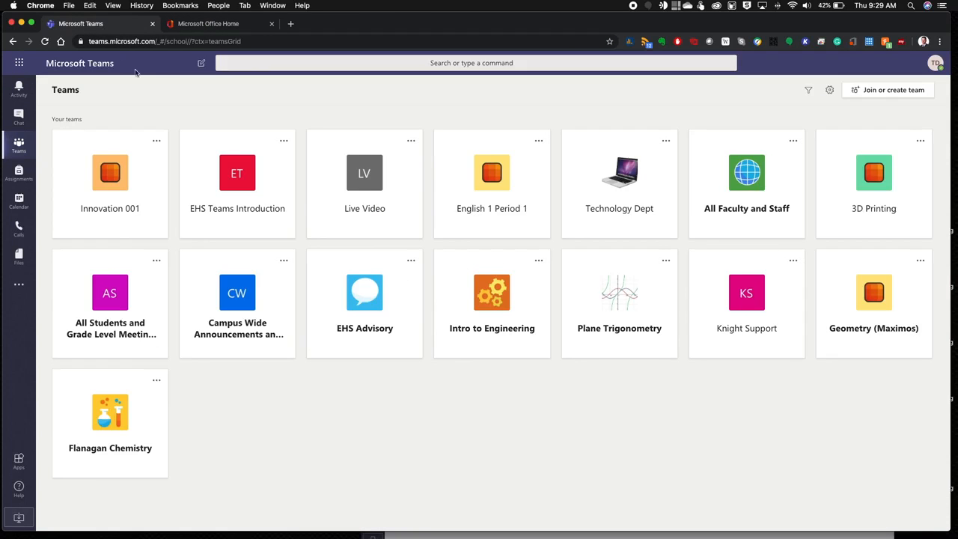
{"action": "left_click", "coordinate": [113, 157]}
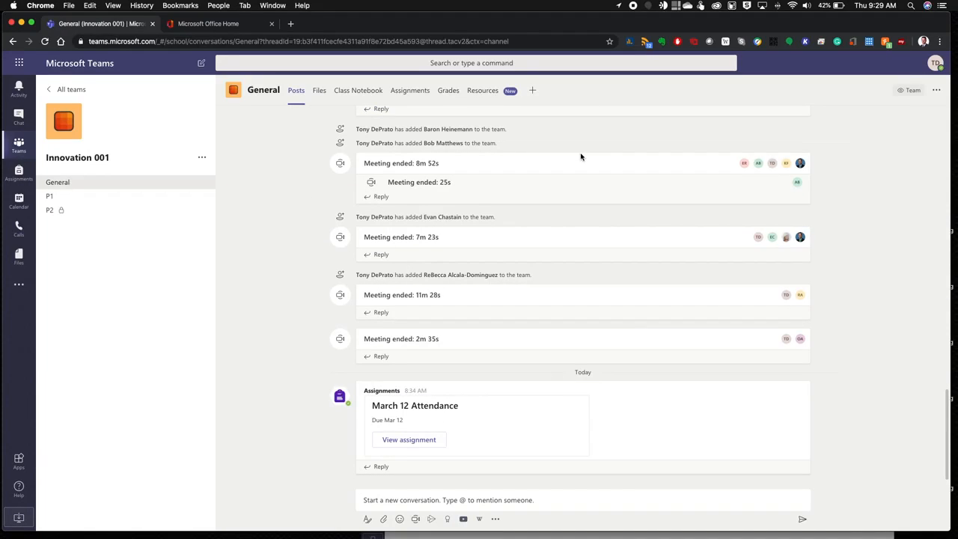
{"action": "left_click", "coordinate": [410, 91]}
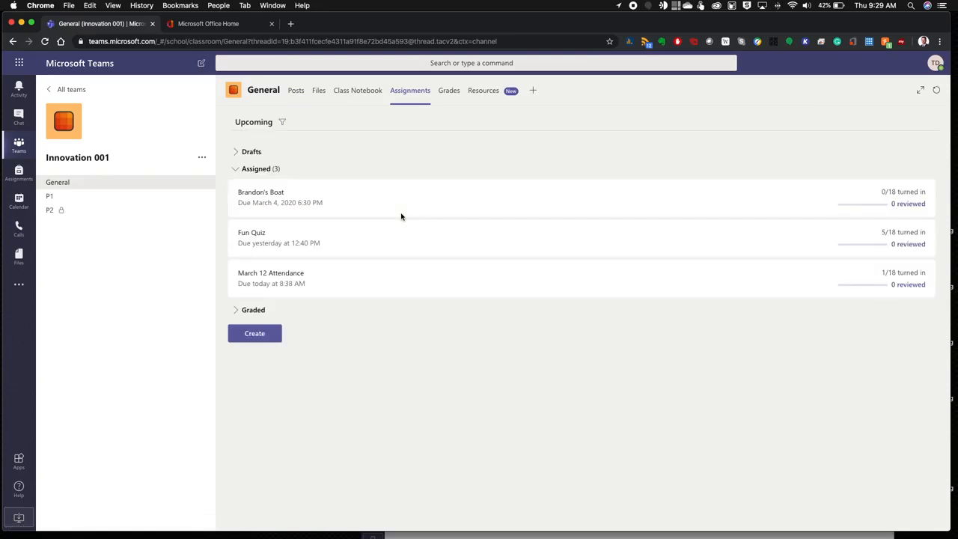
Step: Create a quiz assignment based on the Biology S1 Class Attendance March 21 form
{"action": "left_click", "coordinate": [256, 335]}
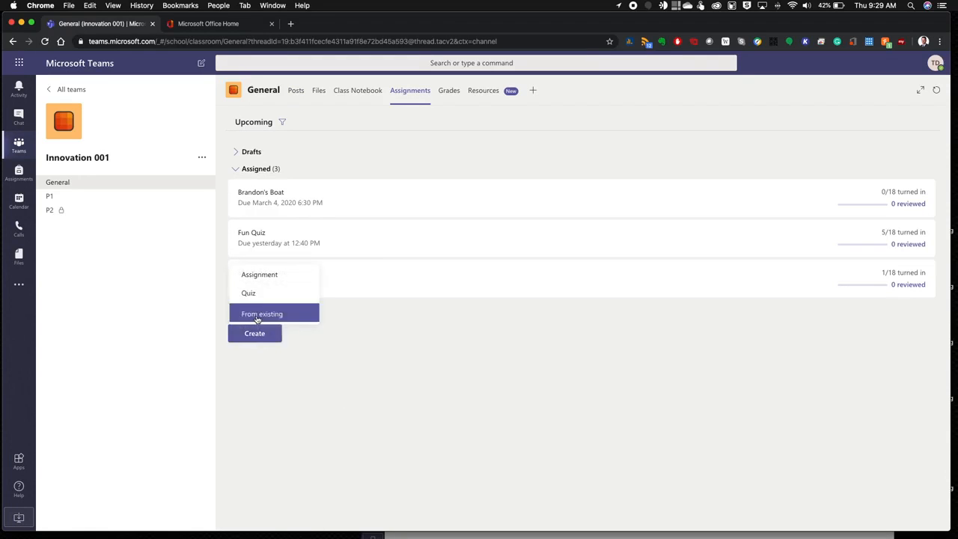
{"action": "left_click", "coordinate": [253, 297]}
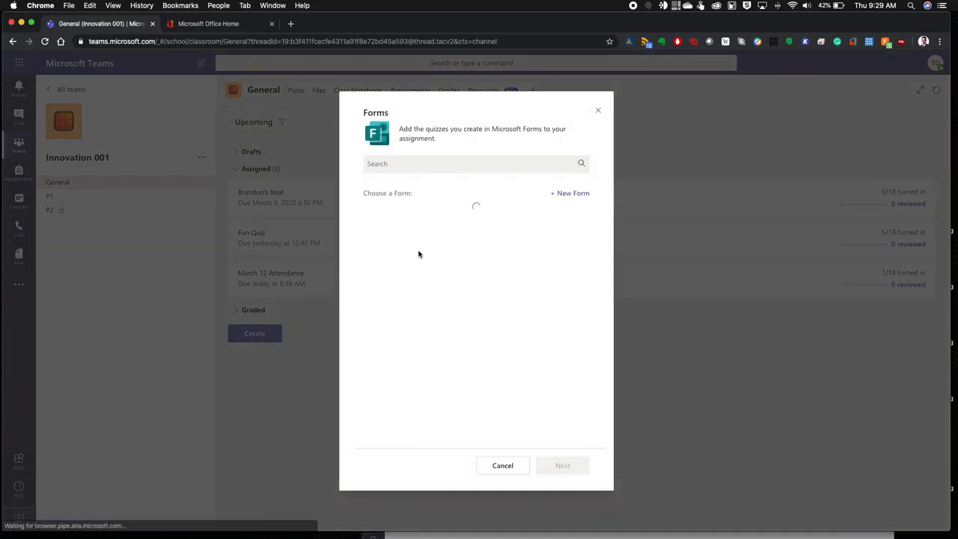
{"action": "left_click", "coordinate": [467, 218]}
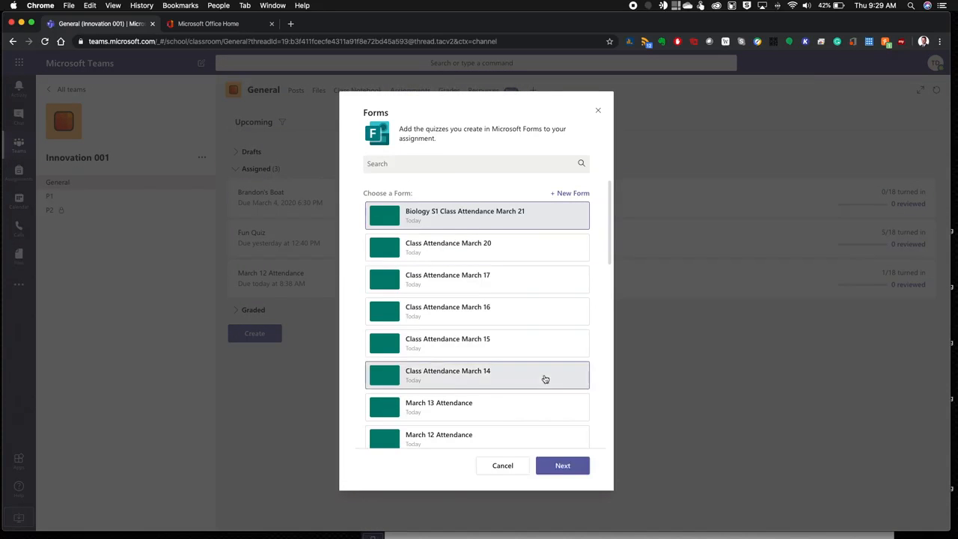
{"action": "left_click", "coordinate": [564, 471]}
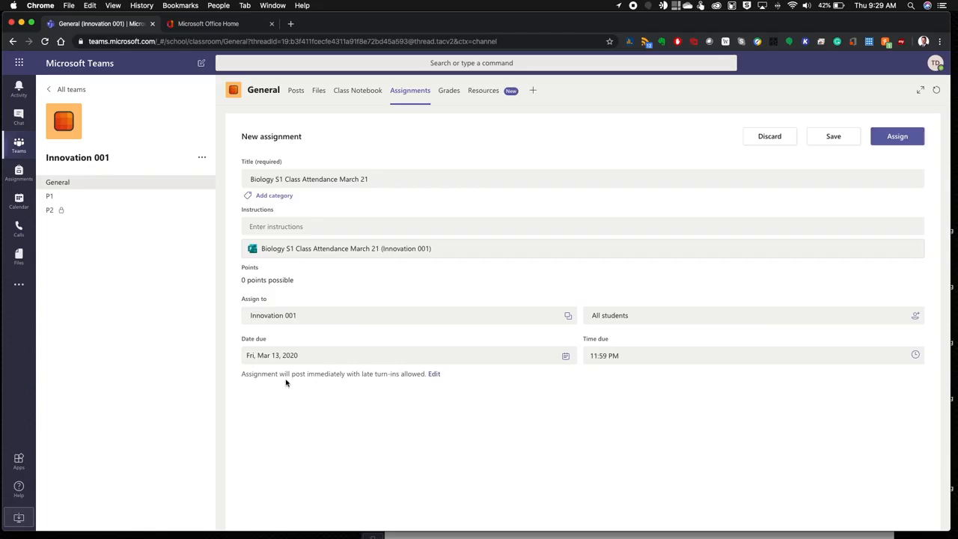
Step: Set the assignment's due time to 8:06 AM and assign it to the class
{"action": "left_click", "coordinate": [621, 356]}
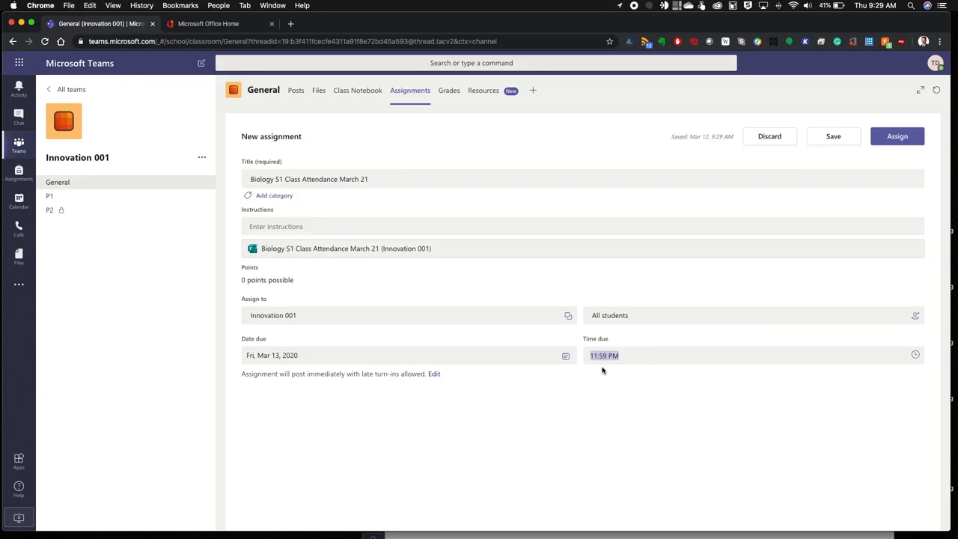
{"action": "type", "text": "8"}
{"action": "type", "text": "06 AM"}
{"action": "key", "text": "Return"}
{"action": "left_click", "coordinate": [915, 143]}
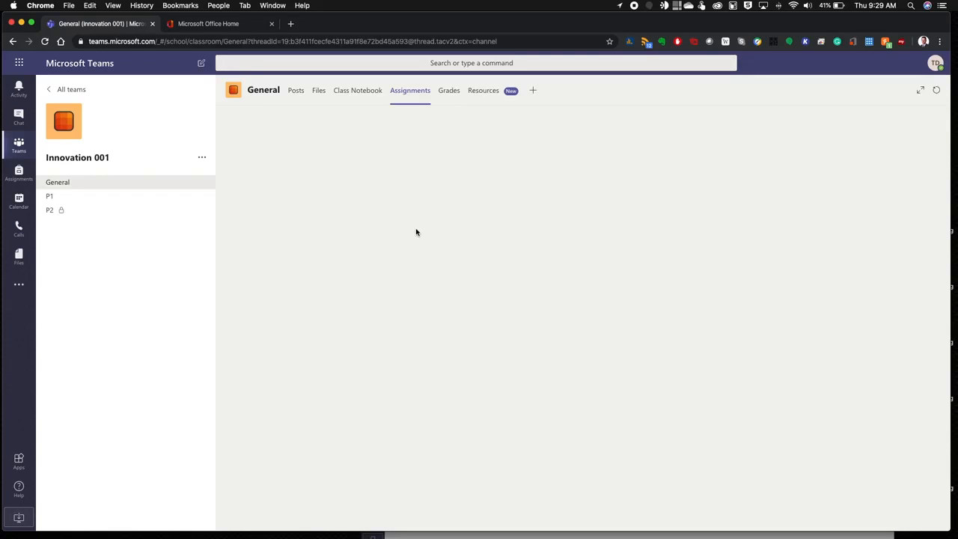
Step: Switch to the Teams desktop app, open the Innovation 001 team and view the Biology S1 Class Attendance March 21 assignment
{"action": "mouse_move", "coordinate": [510, 533]}
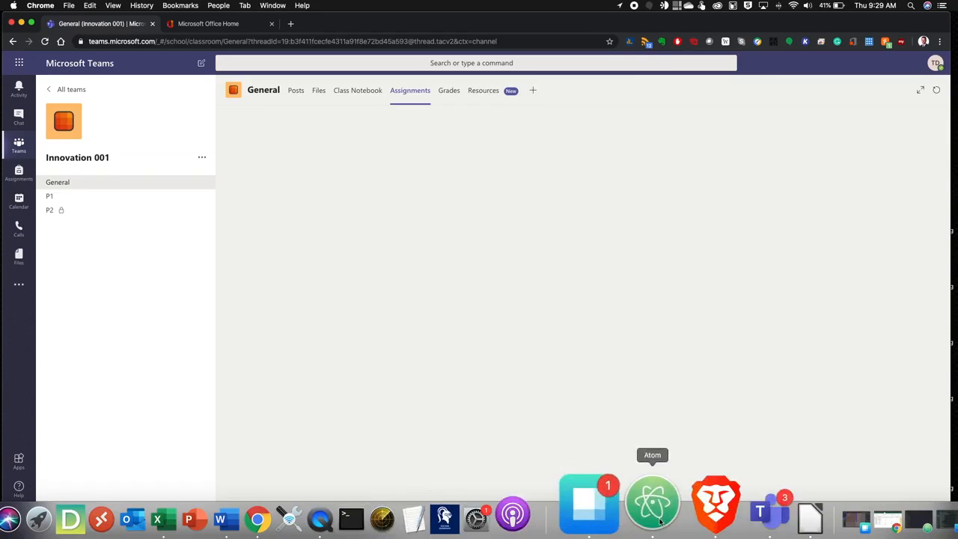
{"action": "left_click", "coordinate": [687, 515]}
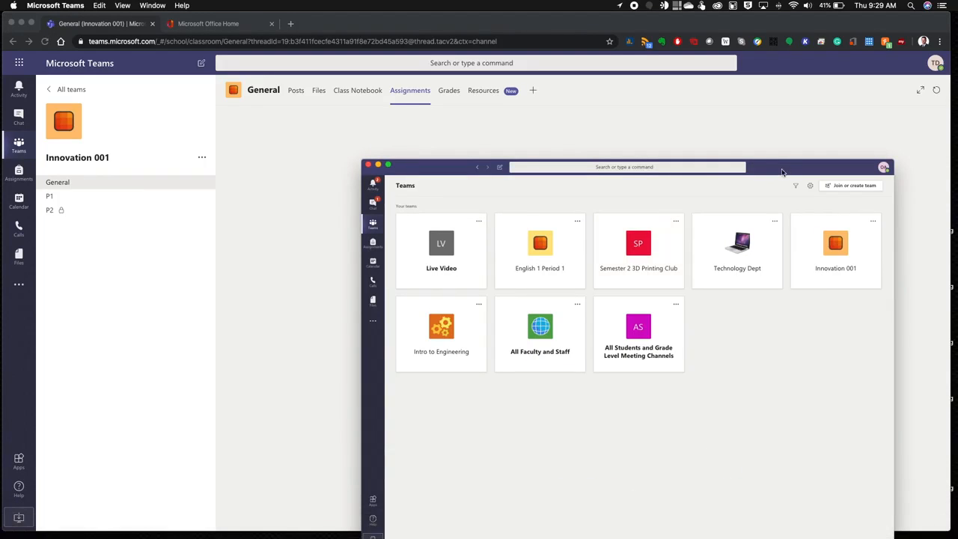
{"action": "left_click_drag", "start_coordinate": [783, 171], "coordinate": [629, 115]}
{"action": "left_click", "coordinate": [669, 178]}
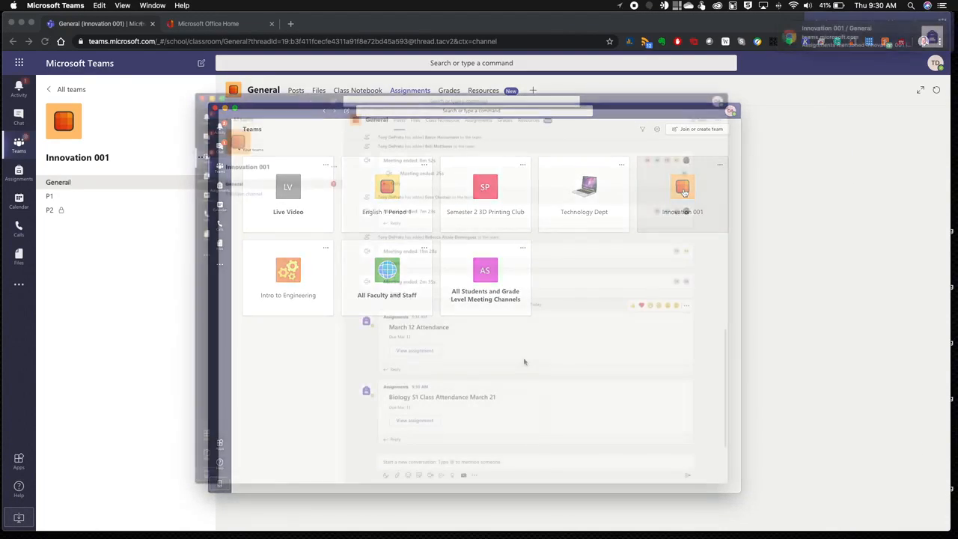
{"action": "left_click", "coordinate": [930, 29]}
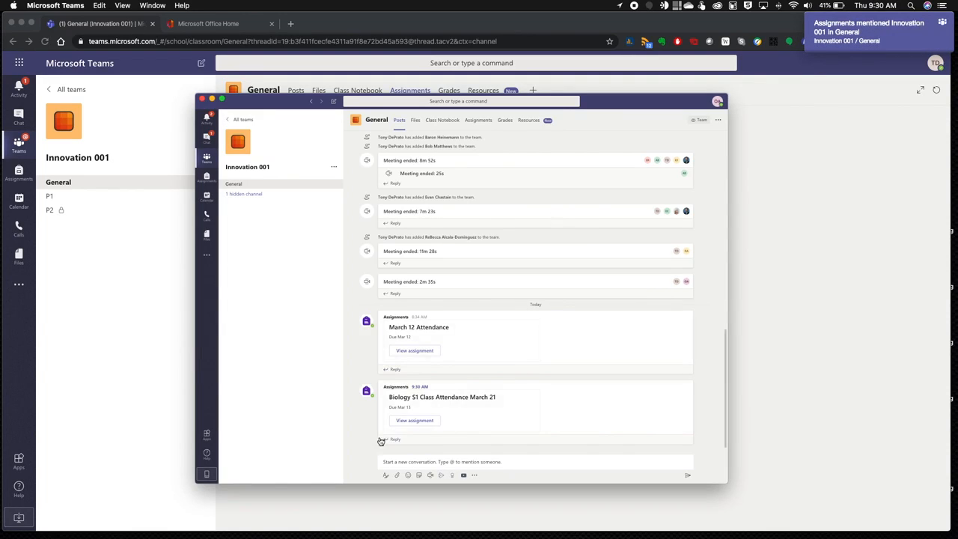
{"action": "left_click", "coordinate": [423, 421]}
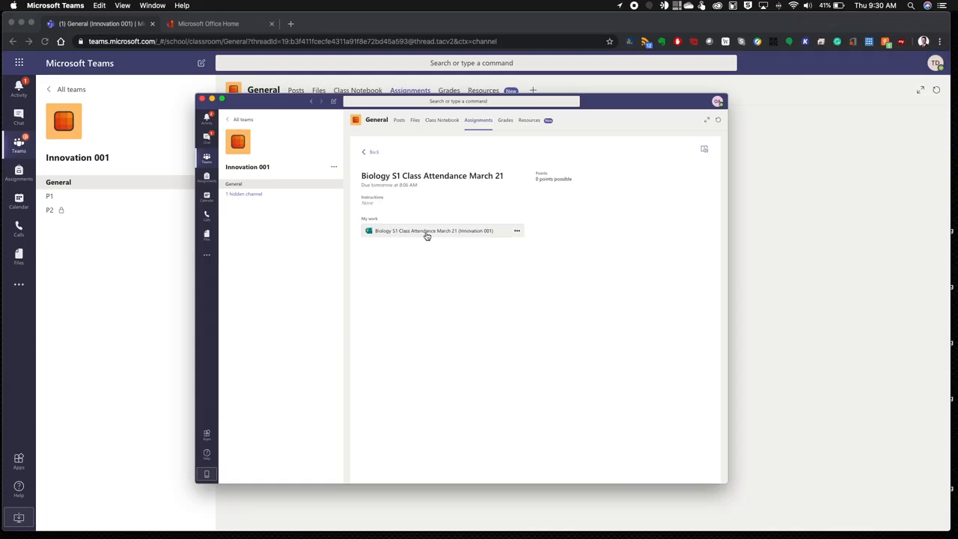
Step: Open the Biology S1 Class Attendance March 21 form, answer Yes to "Are you here?", submit it and close the form
{"action": "left_click", "coordinate": [426, 232]}
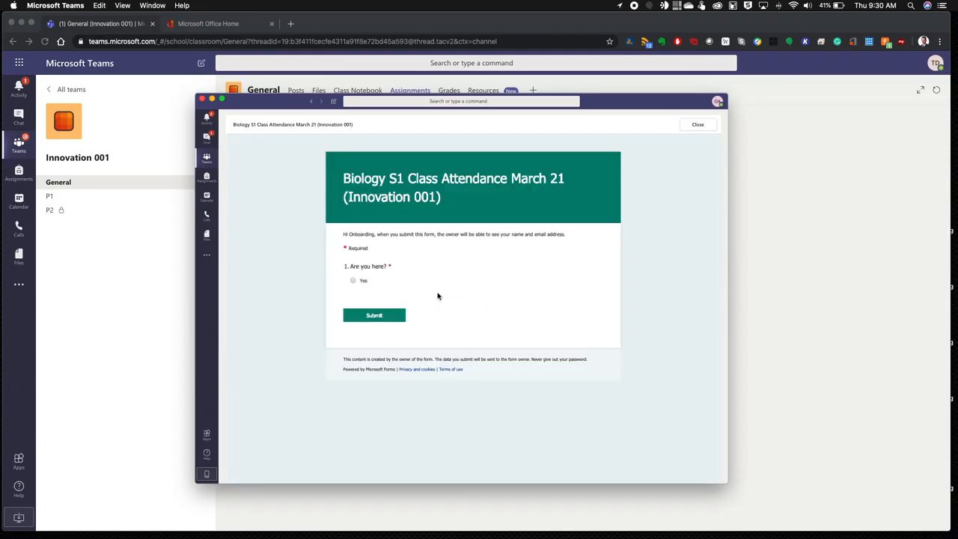
{"action": "left_click", "coordinate": [354, 281]}
{"action": "left_click", "coordinate": [364, 315]}
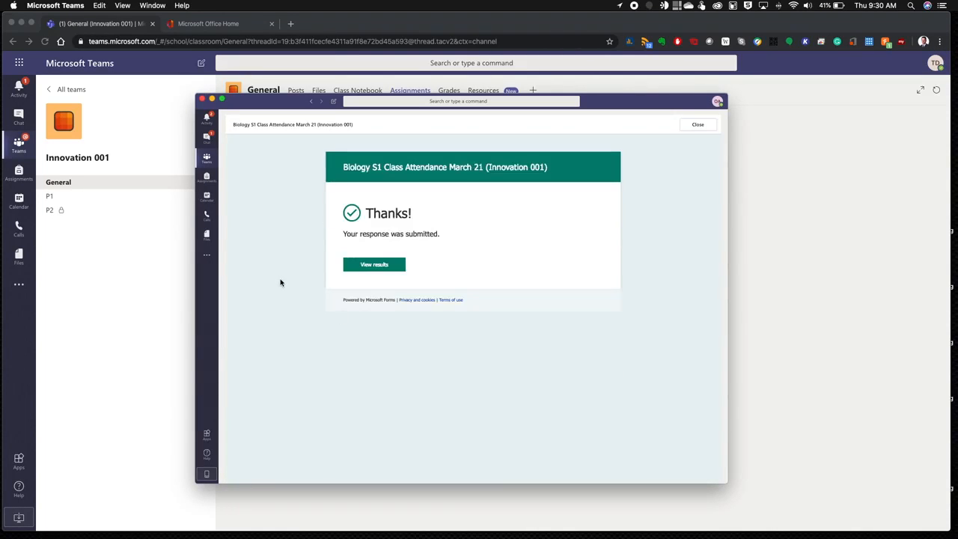
{"action": "left_click", "coordinate": [697, 125]}
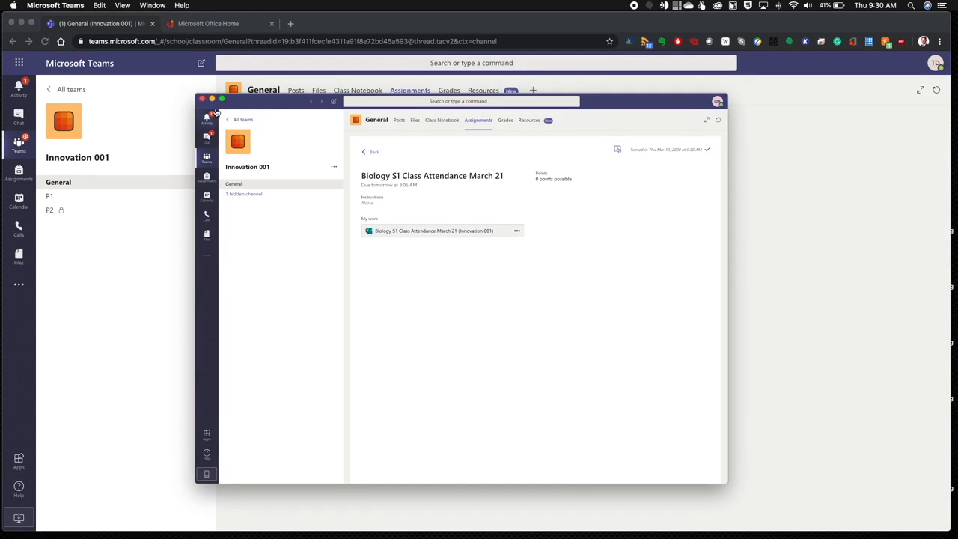
Step: View the General channel's posts, assignments and grades from the student's side
{"action": "left_click", "coordinate": [237, 185]}
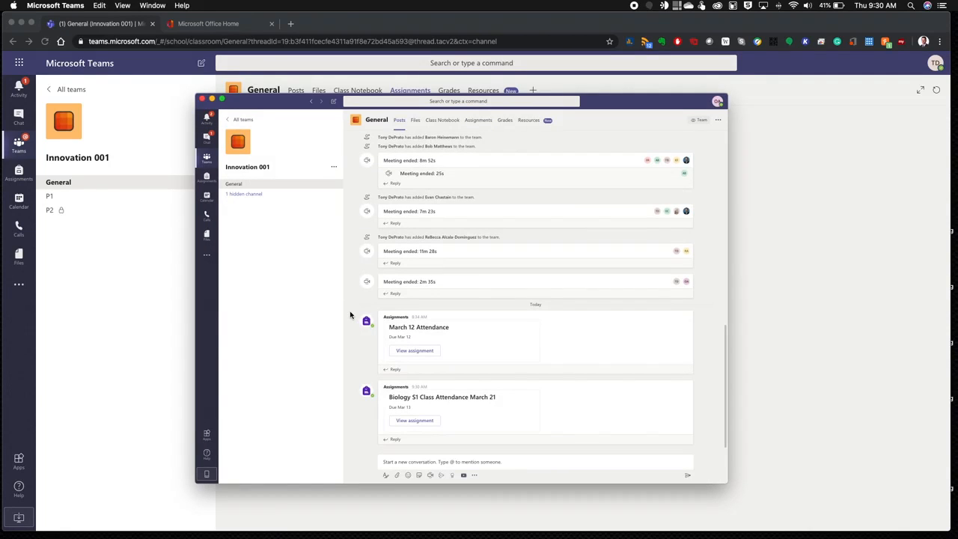
{"action": "left_click", "coordinate": [478, 122]}
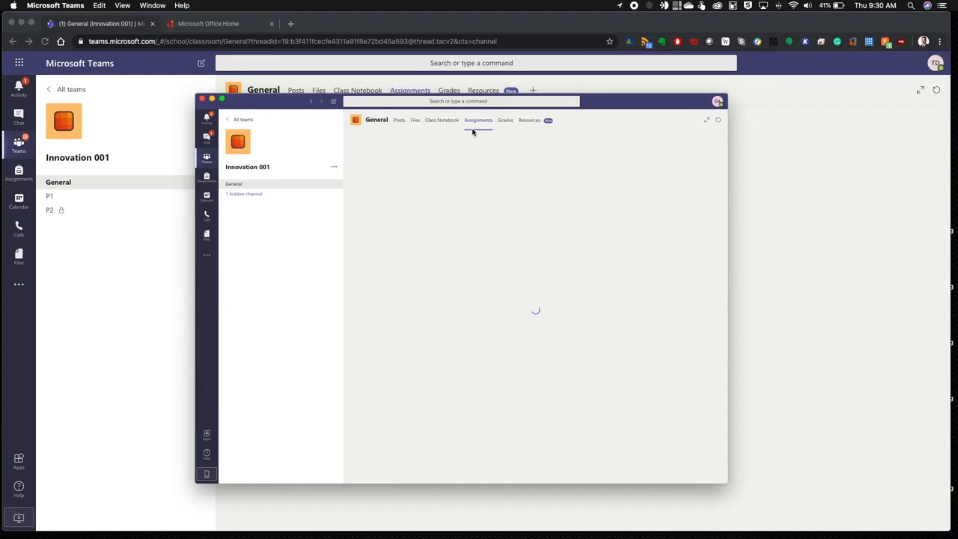
{"action": "left_click", "coordinate": [509, 122]}
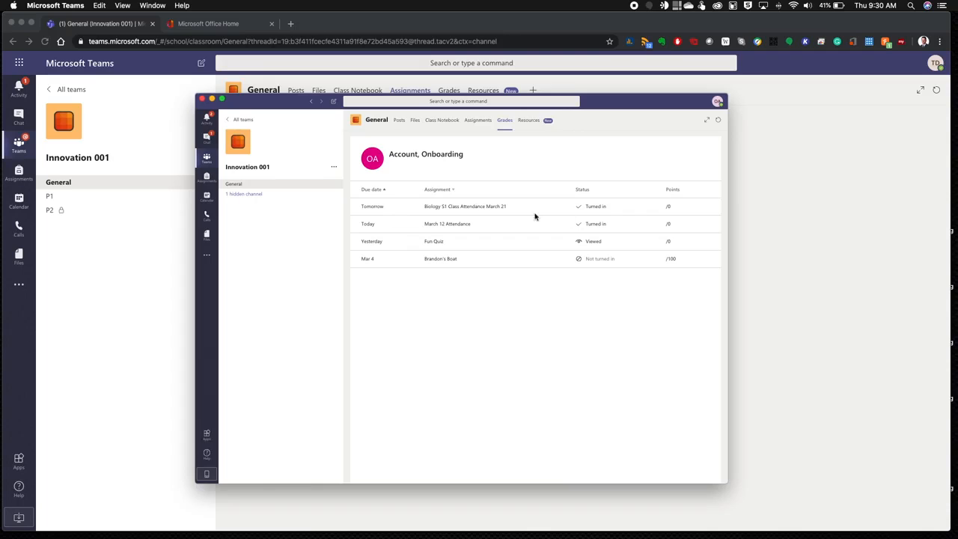
Step: Switch to the teacher's Teams in the browser and review the students' turn-in statuses for Biology S1 Class Attendance March 21
{"action": "left_click", "coordinate": [132, 239]}
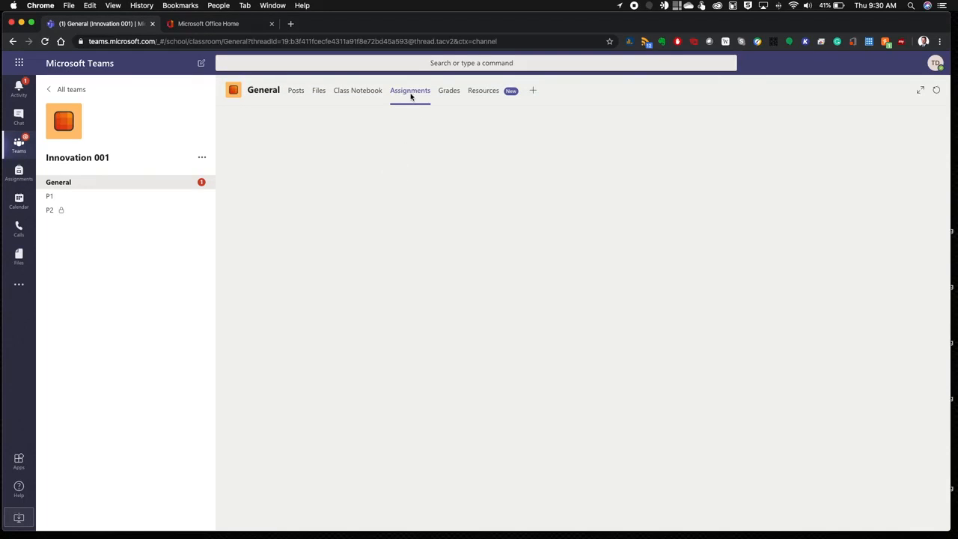
{"action": "left_click", "coordinate": [296, 92]}
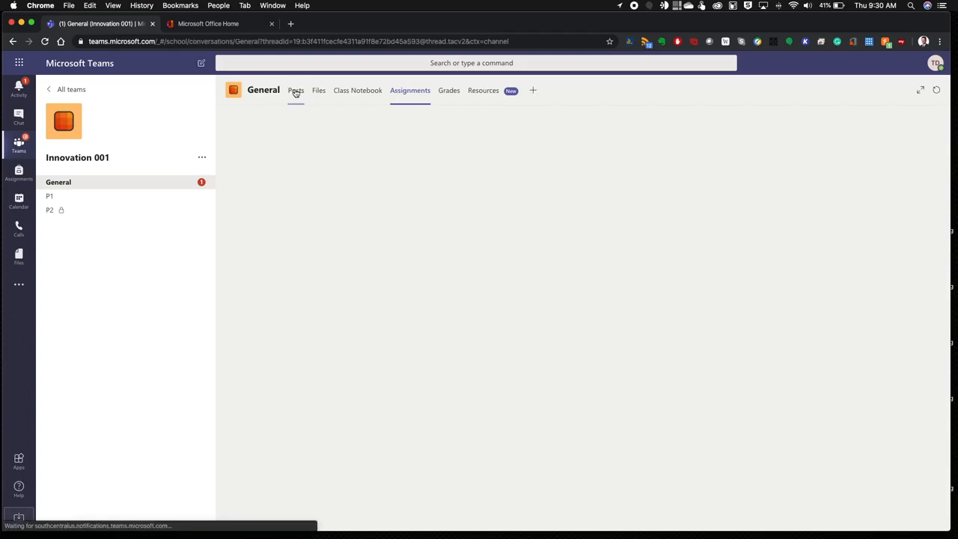
{"action": "left_click", "coordinate": [408, 91]}
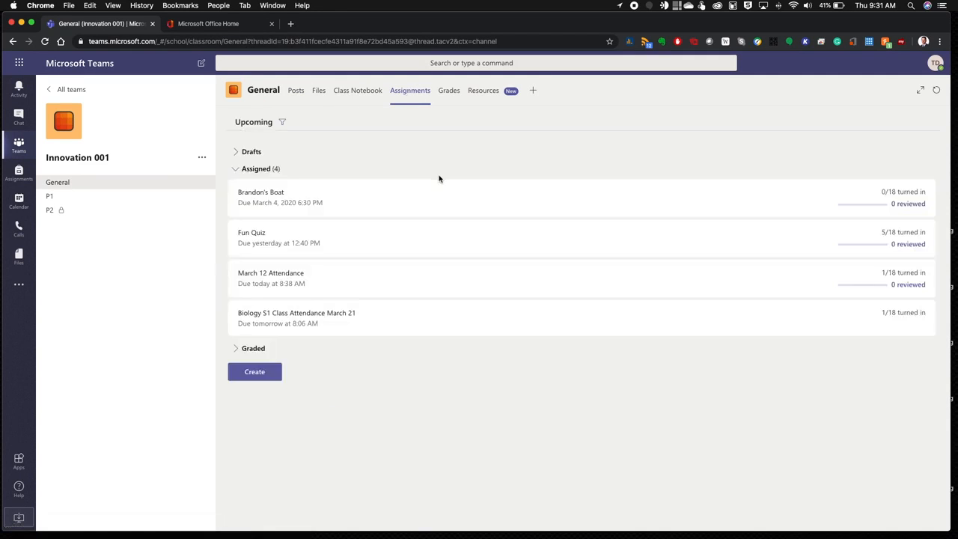
{"action": "left_click", "coordinate": [291, 314]}
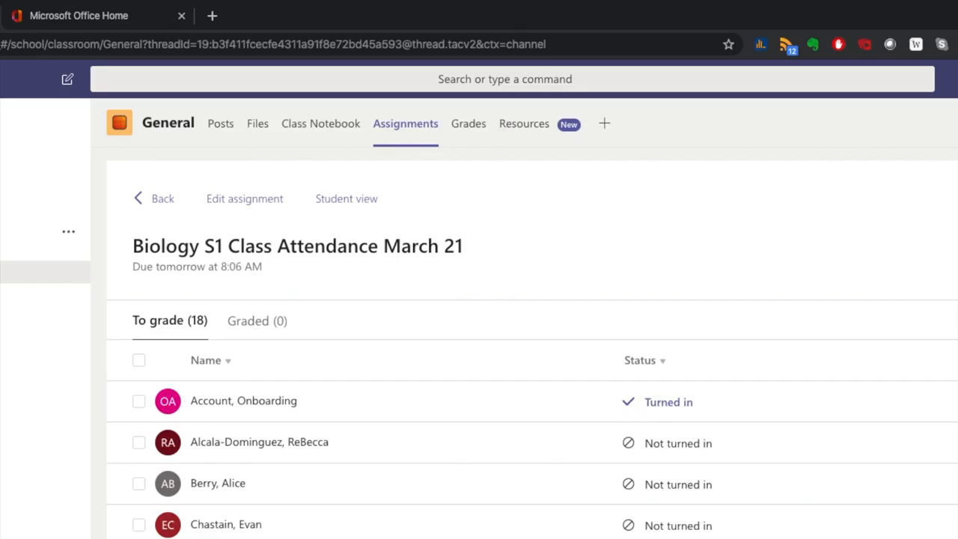
{"action": "scroll", "coordinate": [532, 350], "scroll_direction": "down", "scroll_amount": 5}
{"action": "scroll", "coordinate": [659, 432], "scroll_direction": "up", "scroll_amount": 5}
{"action": "scroll", "coordinate": [532, 353], "scroll_direction": "down", "scroll_amount": 1}
{"action": "scroll", "coordinate": [533, 354], "scroll_direction": "up", "scroll_amount": 1}
{"action": "left_click", "coordinate": [161, 201]}
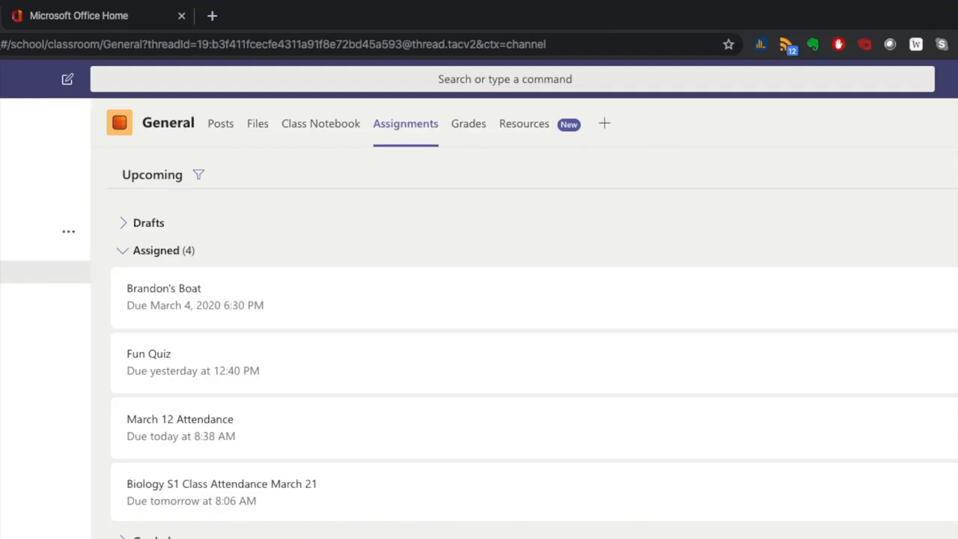
Step: Create a new quiz assignment based on the Class Attendance March 20 form
{"action": "left_click", "coordinate": [150, 535]}
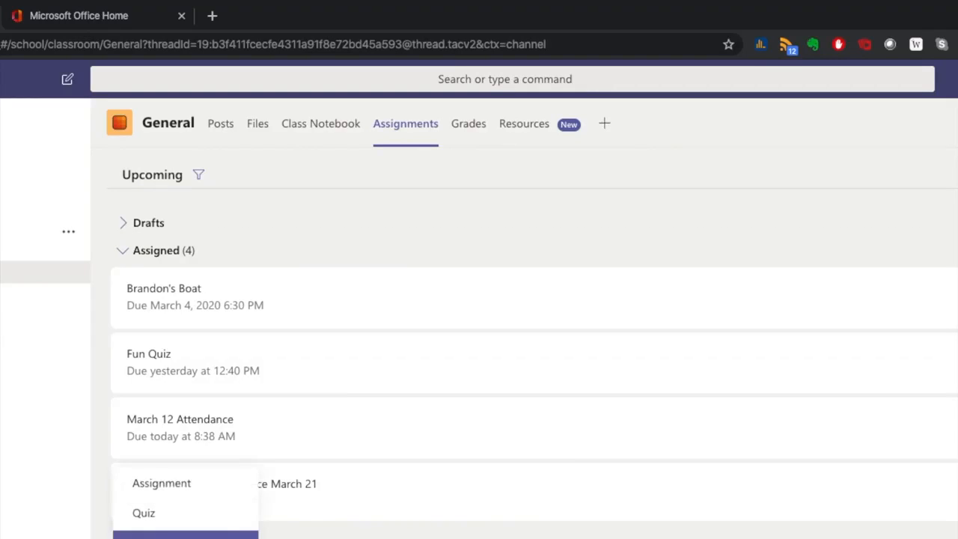
{"action": "left_click", "coordinate": [148, 514]}
{"action": "left_click", "coordinate": [543, 389]}
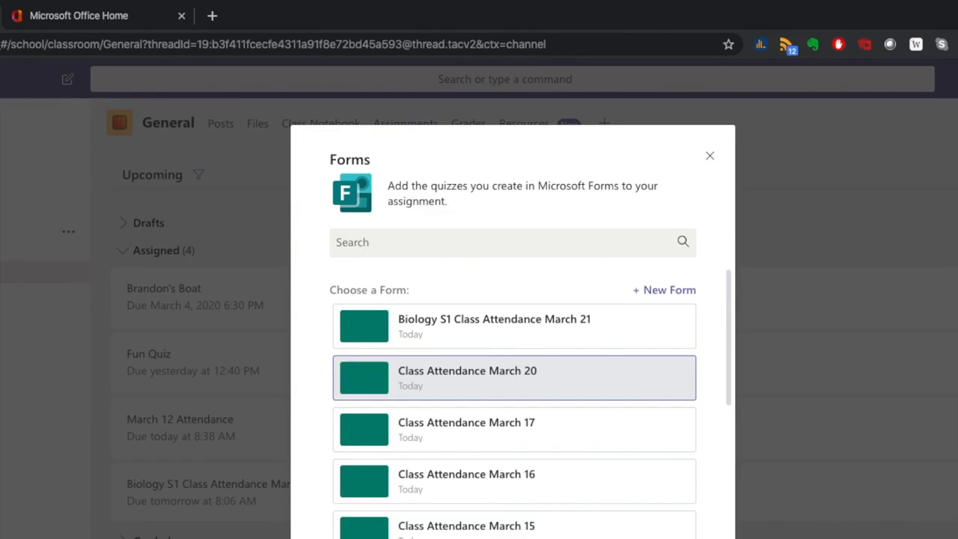
{"action": "left_click", "coordinate": [679, 536]}
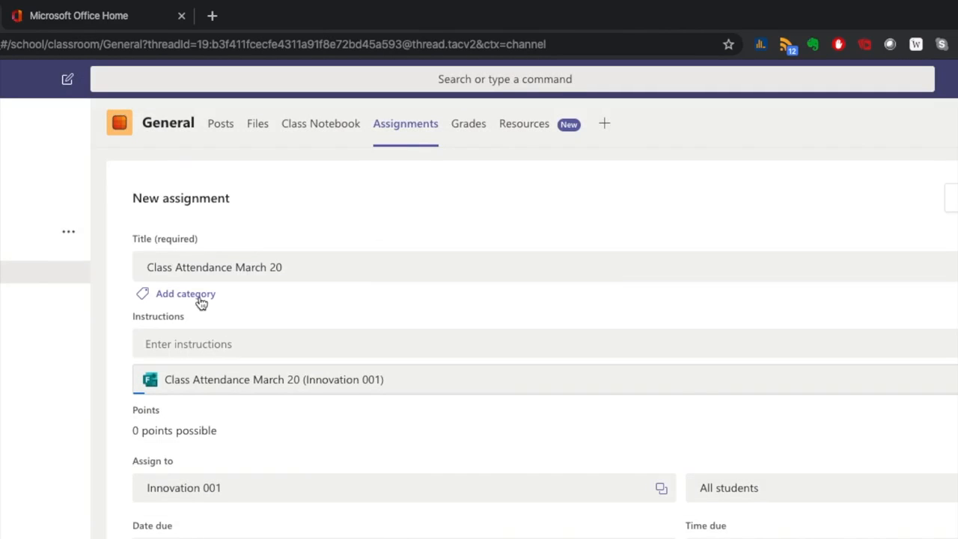
Step: Add the category "attendance" to the new assignment
{"action": "left_click", "coordinate": [201, 300]}
{"action": "type", "text": "attendance"}
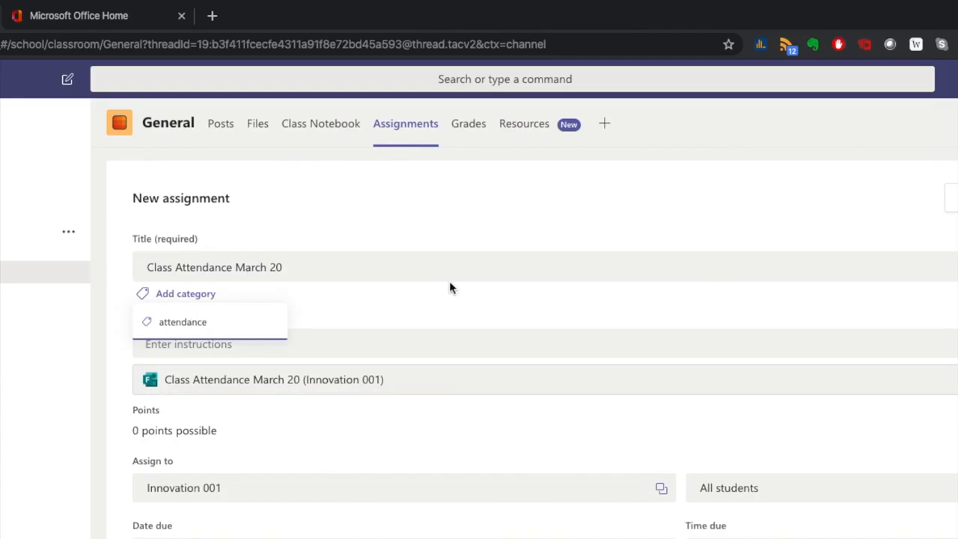
{"action": "left_click", "coordinate": [200, 321]}
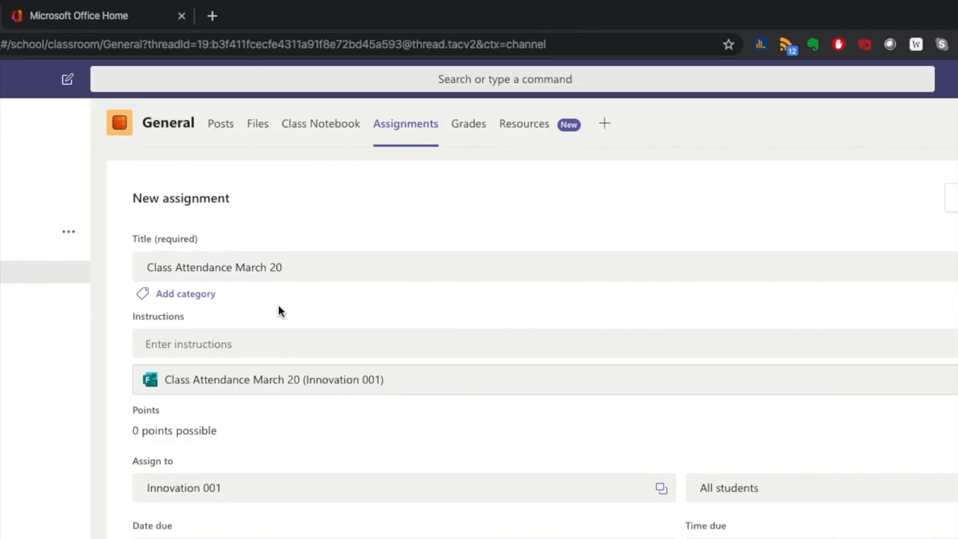
{"action": "left_click", "coordinate": [201, 300]}
{"action": "type", "text": "attendance"}
{"action": "key", "text": "Return"}
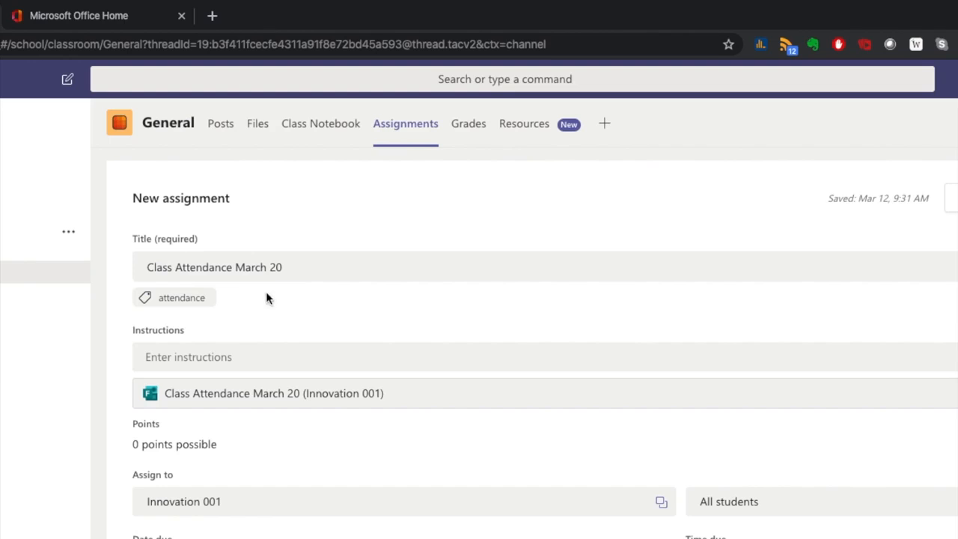
Step: Enter the assignment instructions "Please do attendance."
{"action": "left_click", "coordinate": [258, 368]}
{"action": "type", "text": "Please do "}
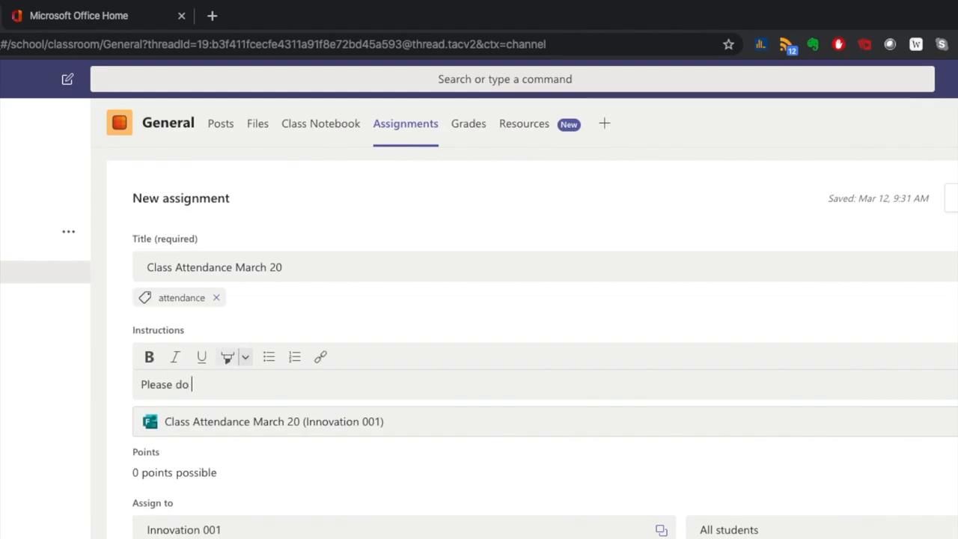
{"action": "type", "text": "attendance."}
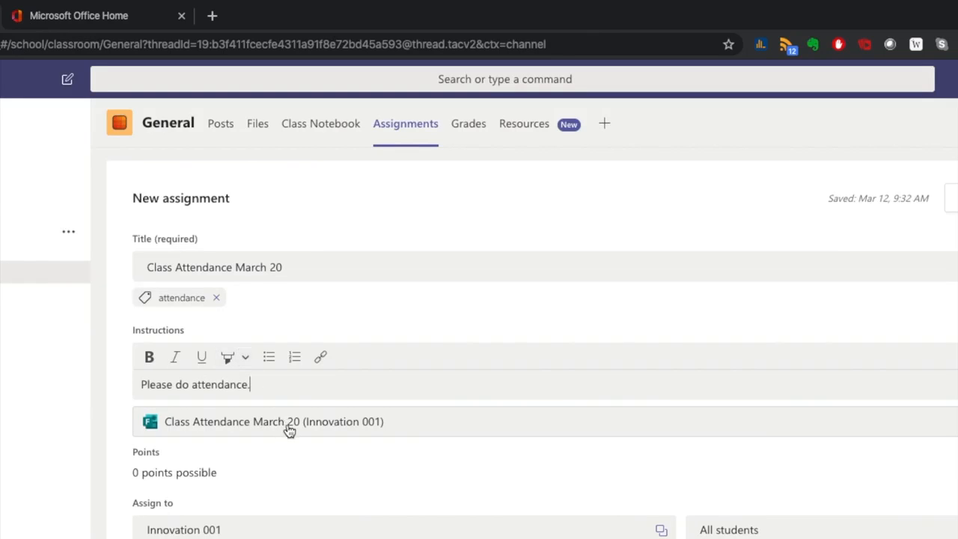
{"action": "left_click", "coordinate": [328, 480]}
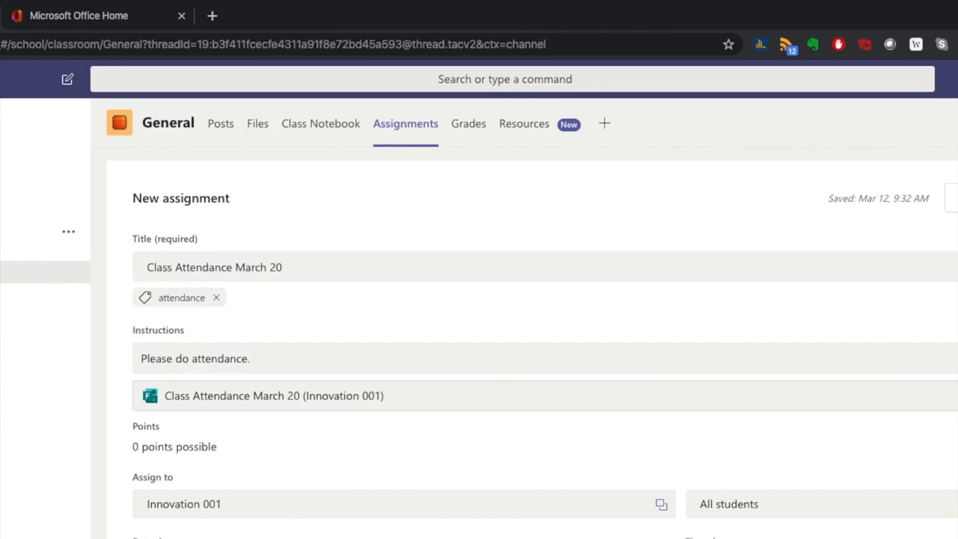
Step: Schedule the assignment to be posted in the future, on Thu, Mar 12, 2020 at 9:40 AM
{"action": "left_click", "coordinate": [447, 538]}
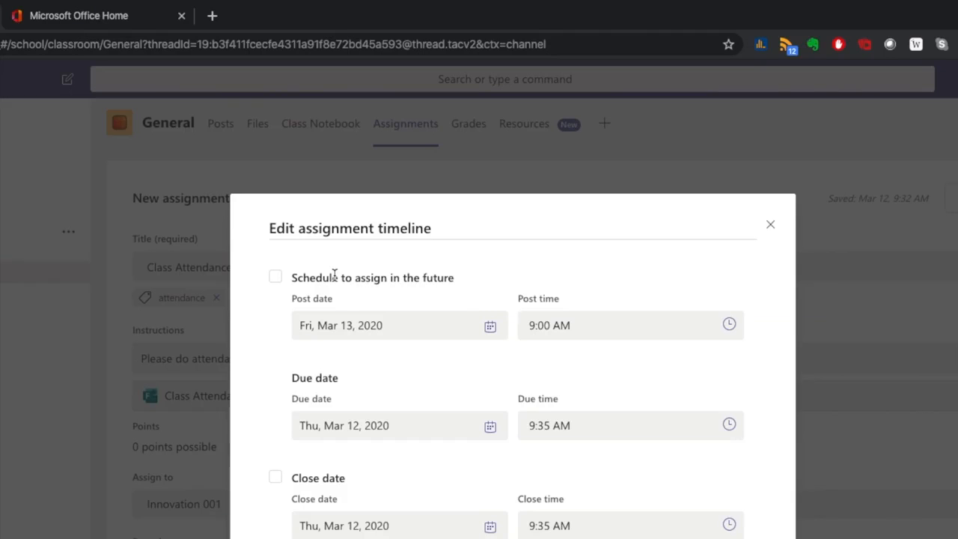
{"action": "left_click", "coordinate": [276, 279]}
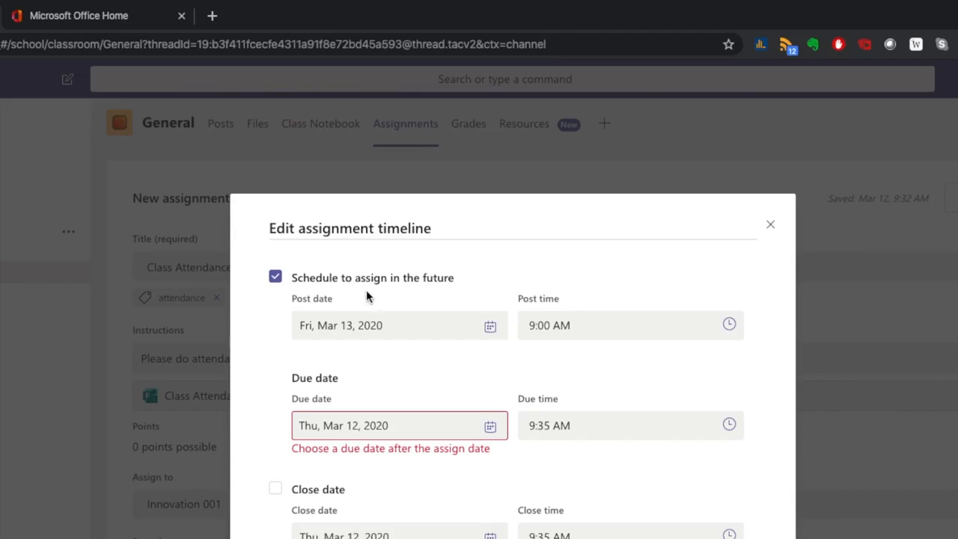
{"action": "left_click", "coordinate": [338, 335]}
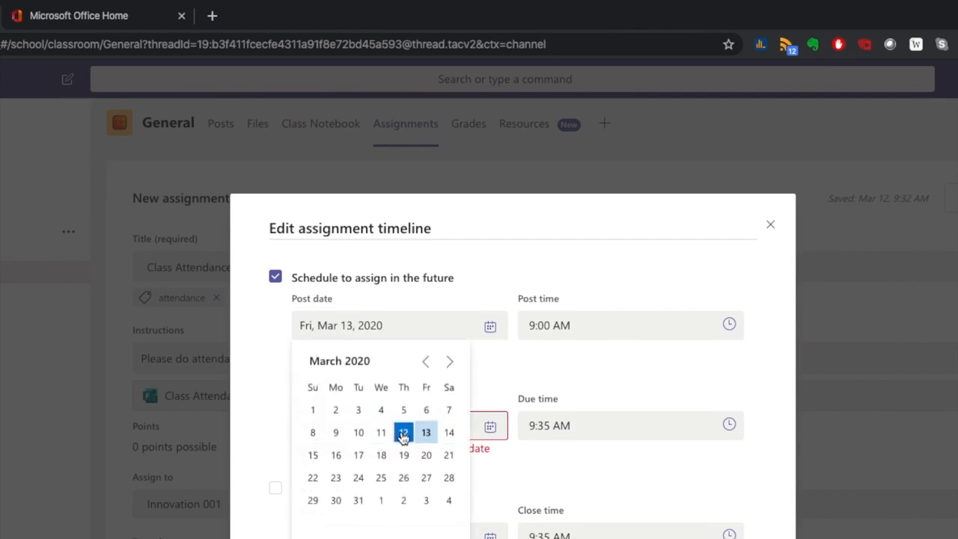
{"action": "left_click", "coordinate": [404, 432]}
{"action": "left_click", "coordinate": [564, 329]}
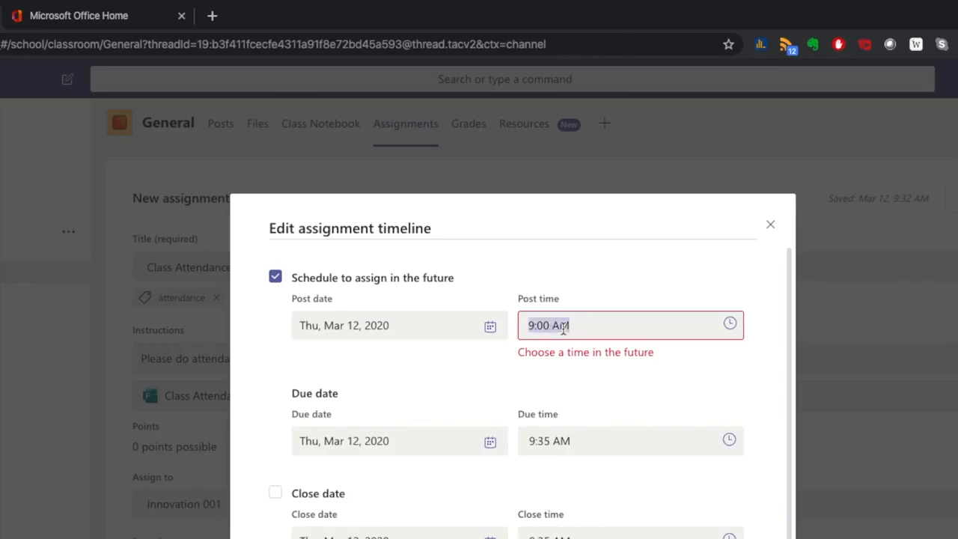
{"action": "left_click", "coordinate": [551, 327]}
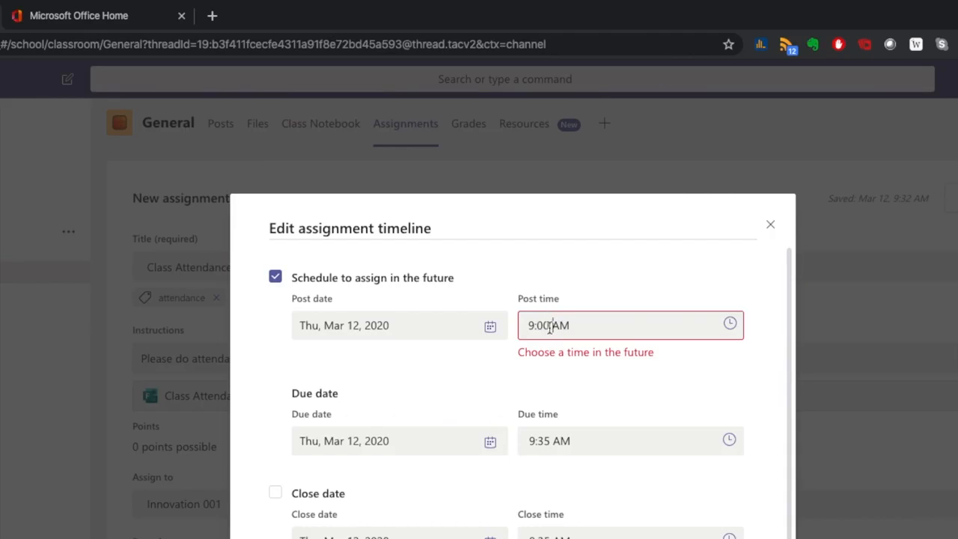
{"action": "key", "text": "BackSpace"}
{"action": "key", "text": "BackSpace"}
{"action": "key", "text": "BackSpace"}
{"action": "type", "text": "40"}
{"action": "left_click", "coordinate": [472, 364]}
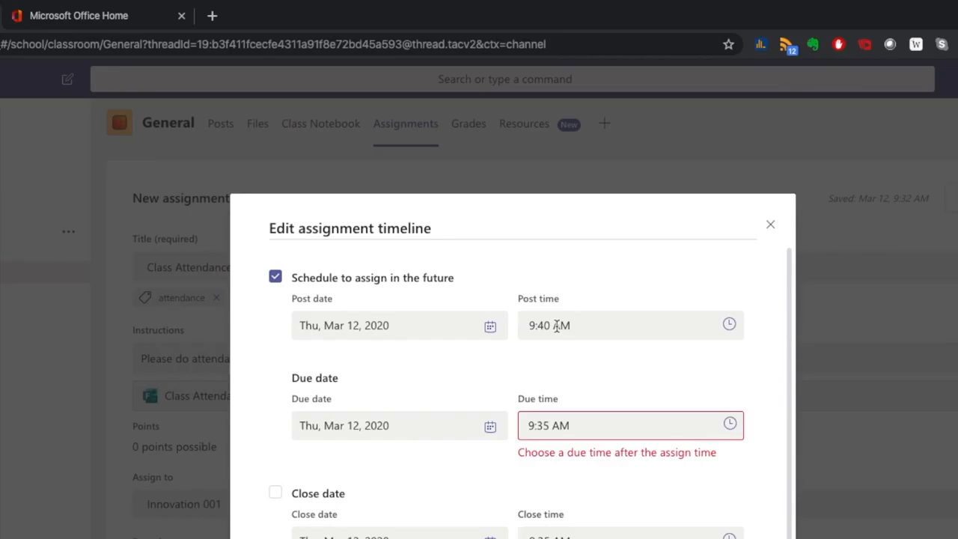
Step: Set the assignment's due time to 9:45 AM and enable its close date
{"action": "left_click", "coordinate": [554, 425]}
{"action": "left_click", "coordinate": [553, 426]}
{"action": "key", "text": "BackSpace"}
{"action": "key", "text": "BackSpace"}
{"action": "key", "text": "BackSpace"}
{"action": "type", "text": "45"}
{"action": "left_click", "coordinate": [445, 503]}
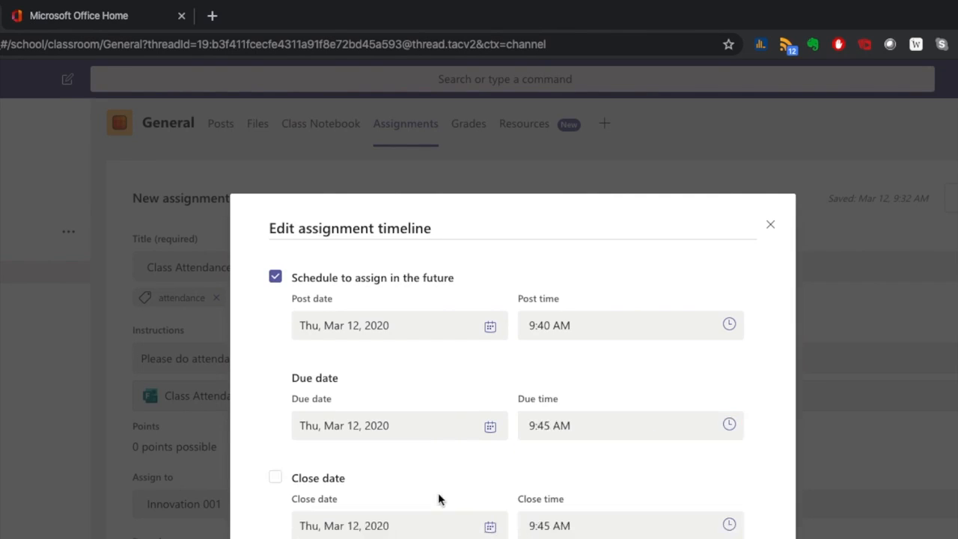
{"action": "left_click", "coordinate": [277, 480]}
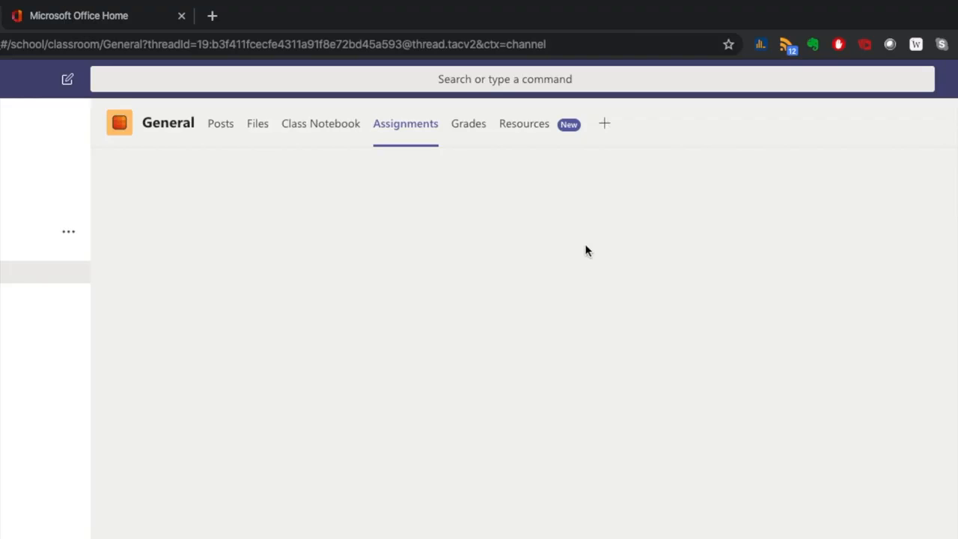
Step: Switch to Office Home, launch Microsoft Forms and open the Class Attendance March 20 quiz
{"action": "left_click", "coordinate": [102, 23]}
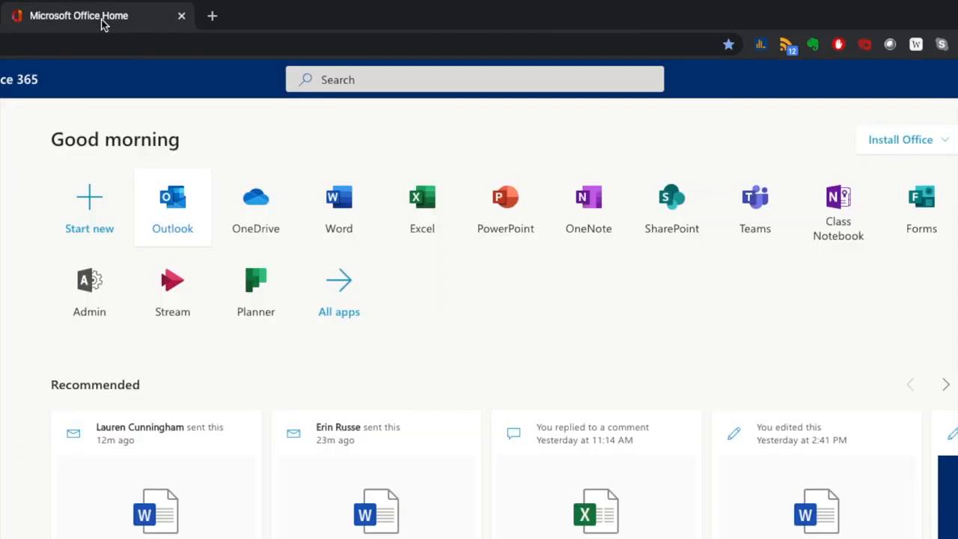
{"action": "left_click", "coordinate": [914, 214]}
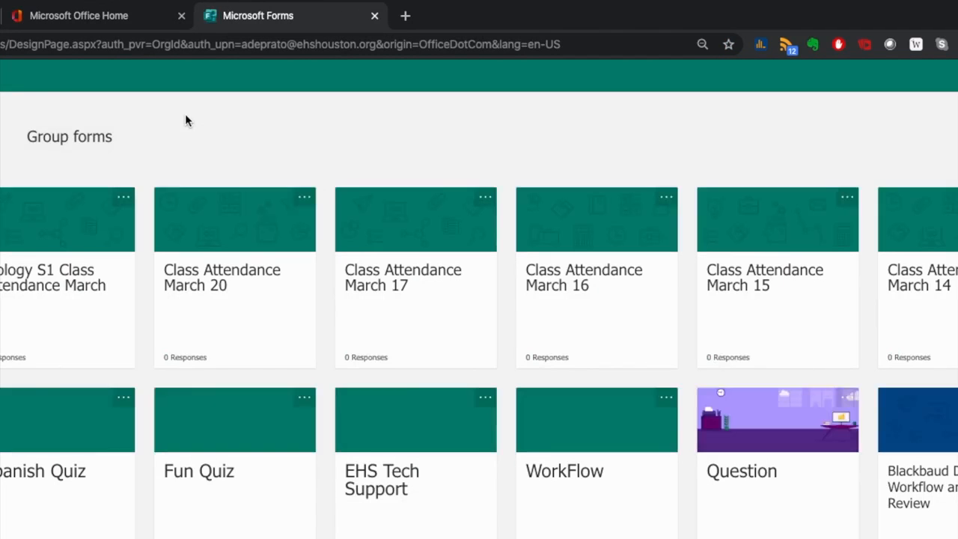
{"action": "left_click", "coordinate": [244, 235]}
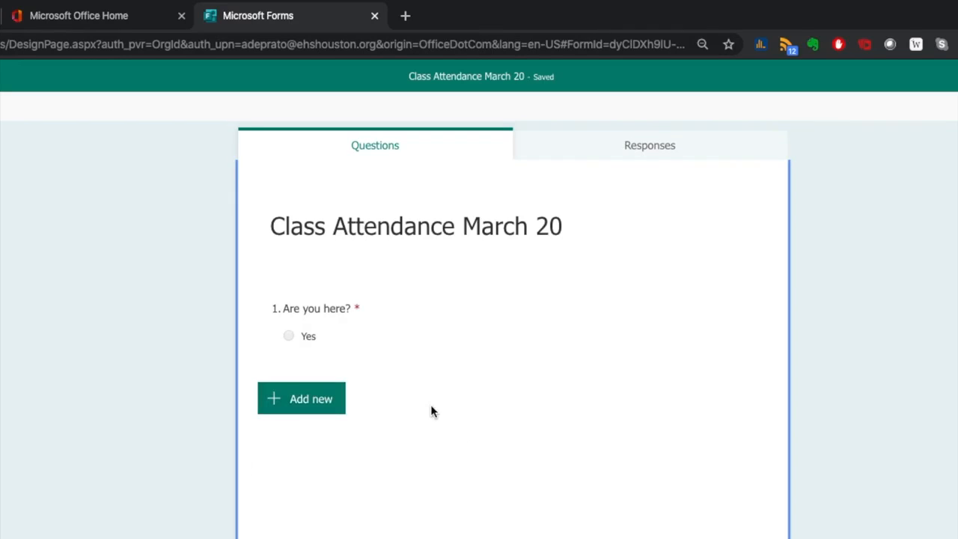
Step: Assign 5 points to the "Are you here?" question in the Class Attendance March 20 quiz
{"action": "left_click", "coordinate": [446, 332]}
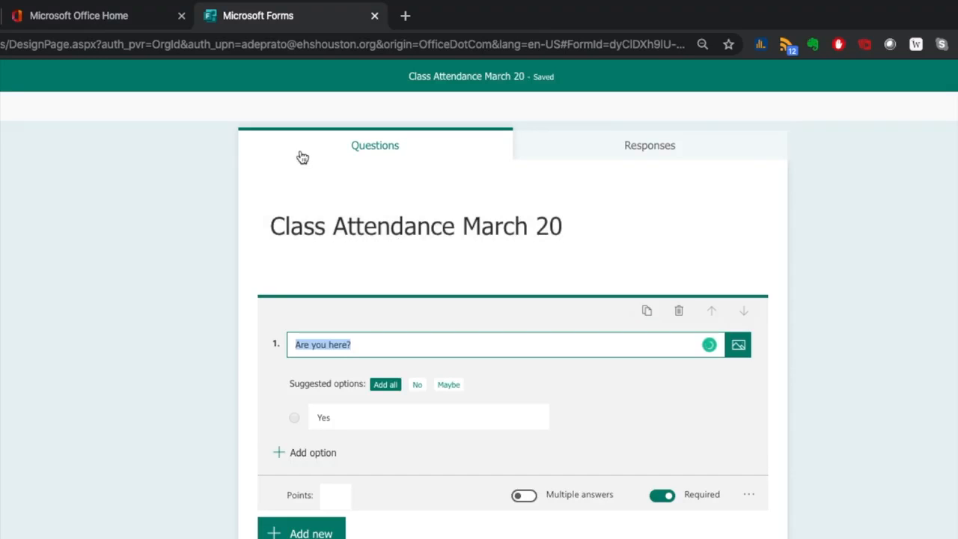
{"action": "left_click", "coordinate": [335, 495]}
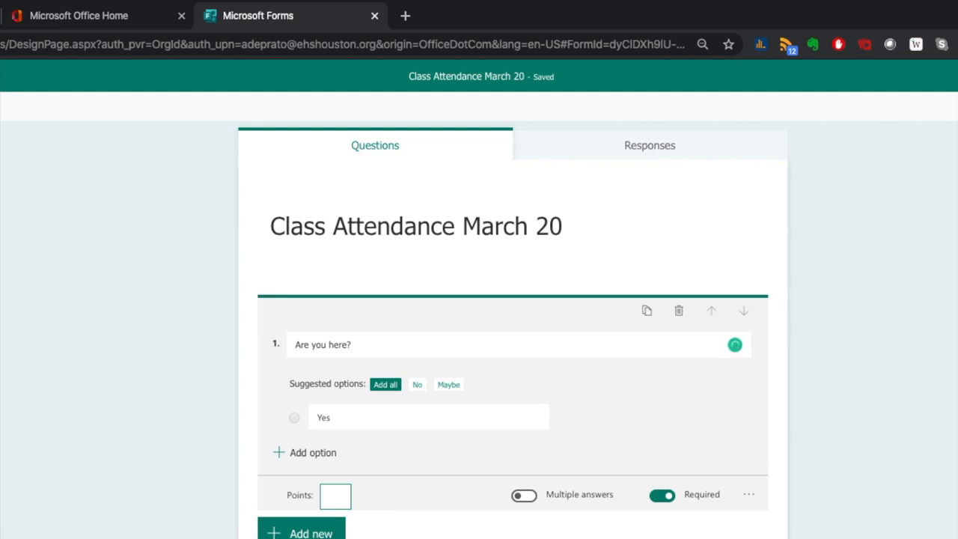
{"action": "type", "text": "5"}
{"action": "left_click", "coordinate": [451, 537]}
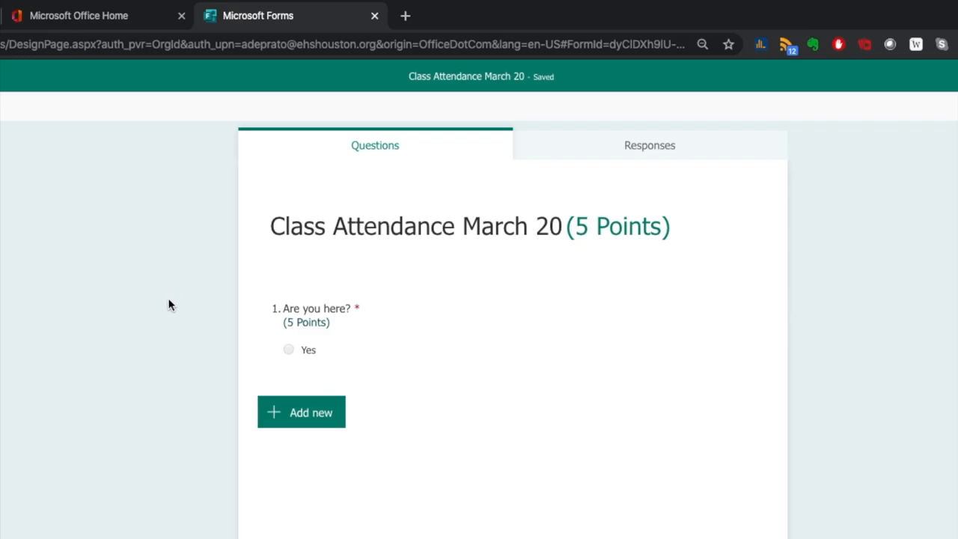
Step: Switch back to Microsoft Teams and view the class grades and the General channel's posts
{"action": "left_click", "coordinate": [2, 76]}
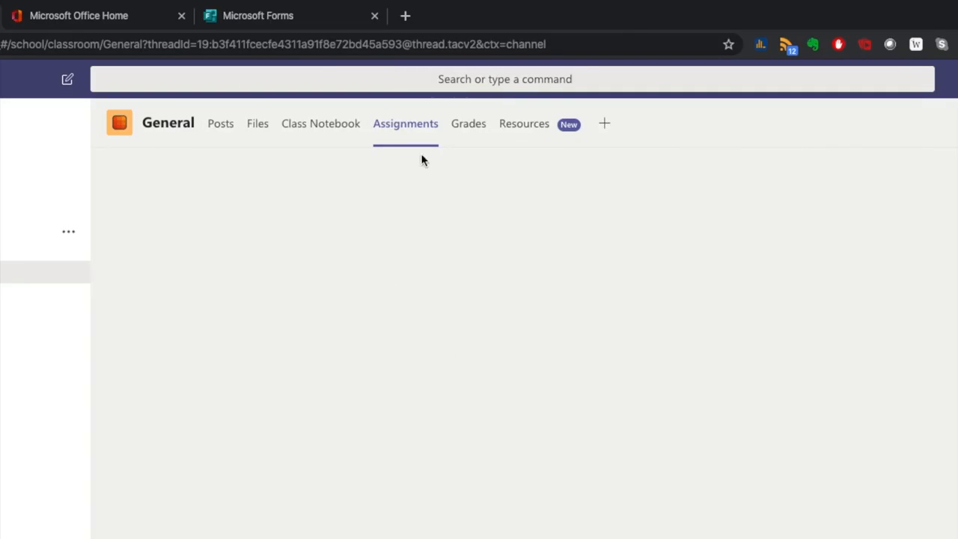
{"action": "left_click", "coordinate": [467, 127]}
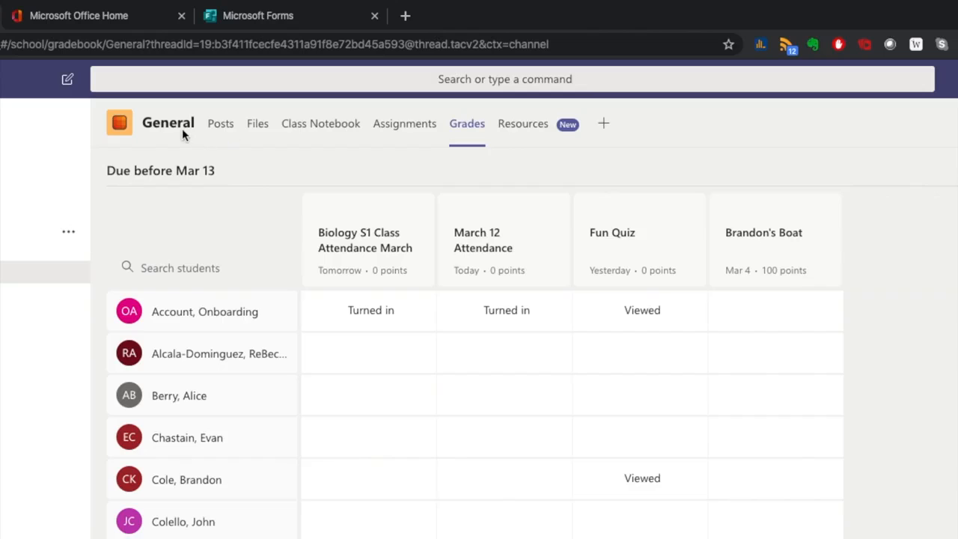
{"action": "left_click", "coordinate": [222, 124]}
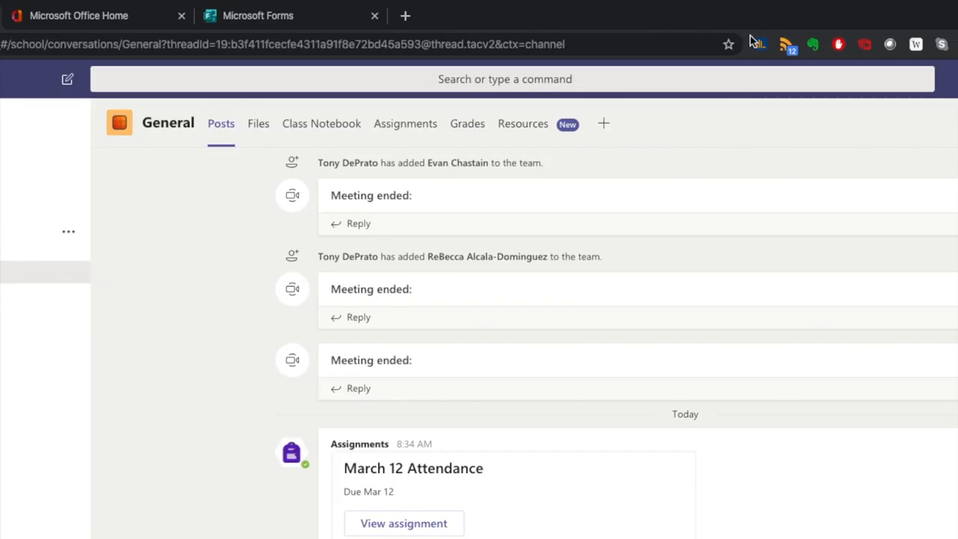